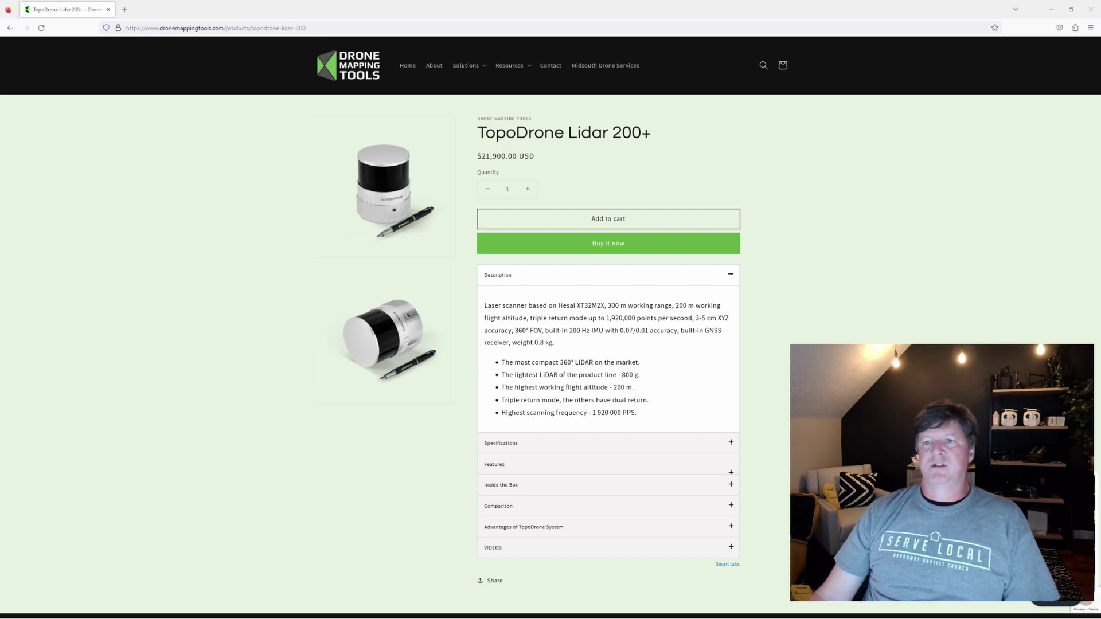
# Switch from the browser to UgCS and rename the mission with a title beginning "2023-04-05 Lidar Planning"
pyautogui.click(1053, 10)
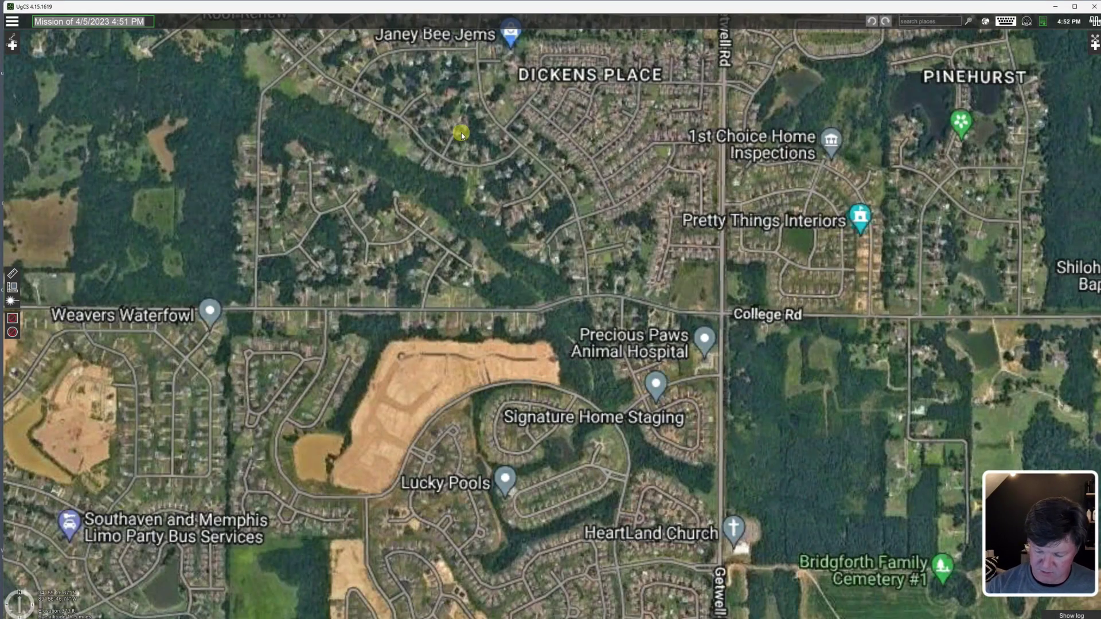
pyautogui.write('22')
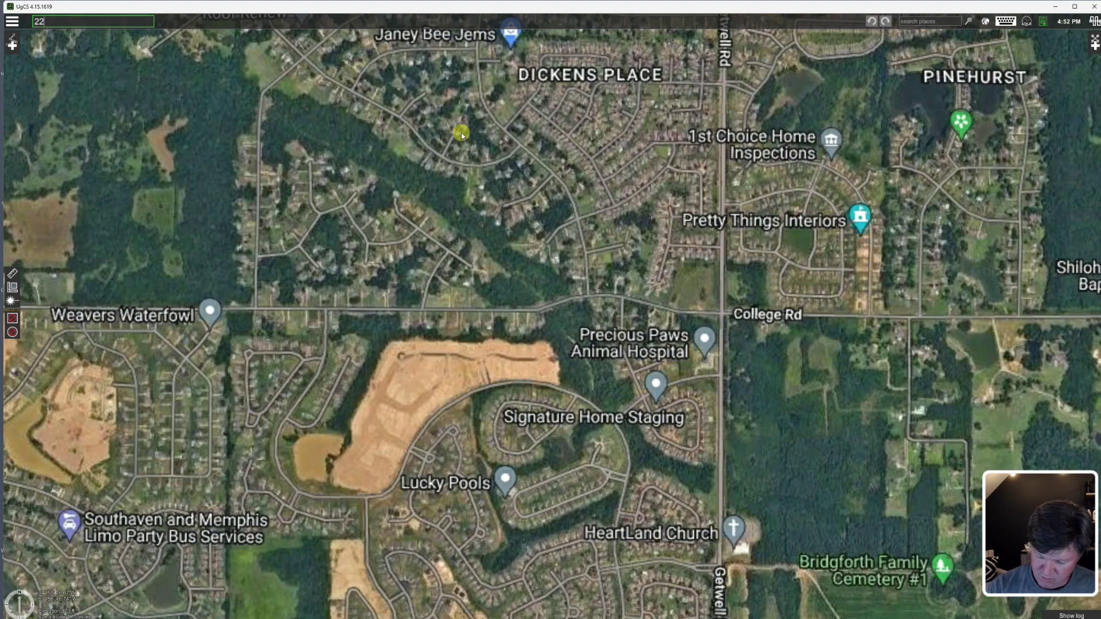
pyautogui.hotkey('ctrl', 'v')
pyautogui.press('Return')
# Find "Walmart, Horn Lake, MS" on the map and go to the wooded site west of the Walmart Supercenter along Goodman Rd
pyautogui.click(929, 21)
pyautogui.write('Walm')
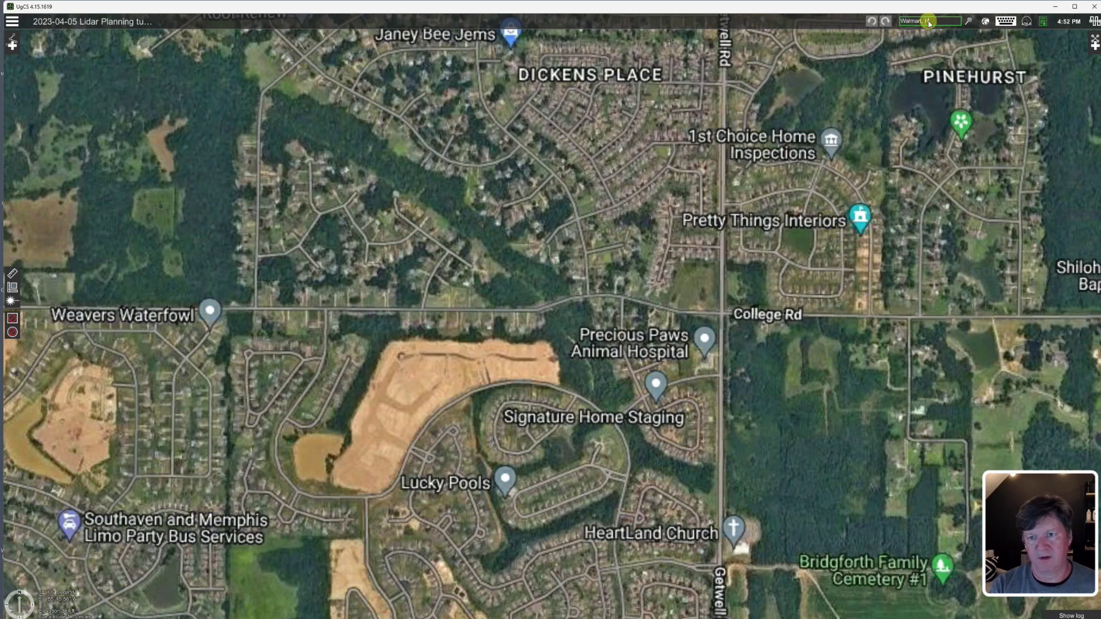
pyautogui.write('art, Horn Lake, MS')
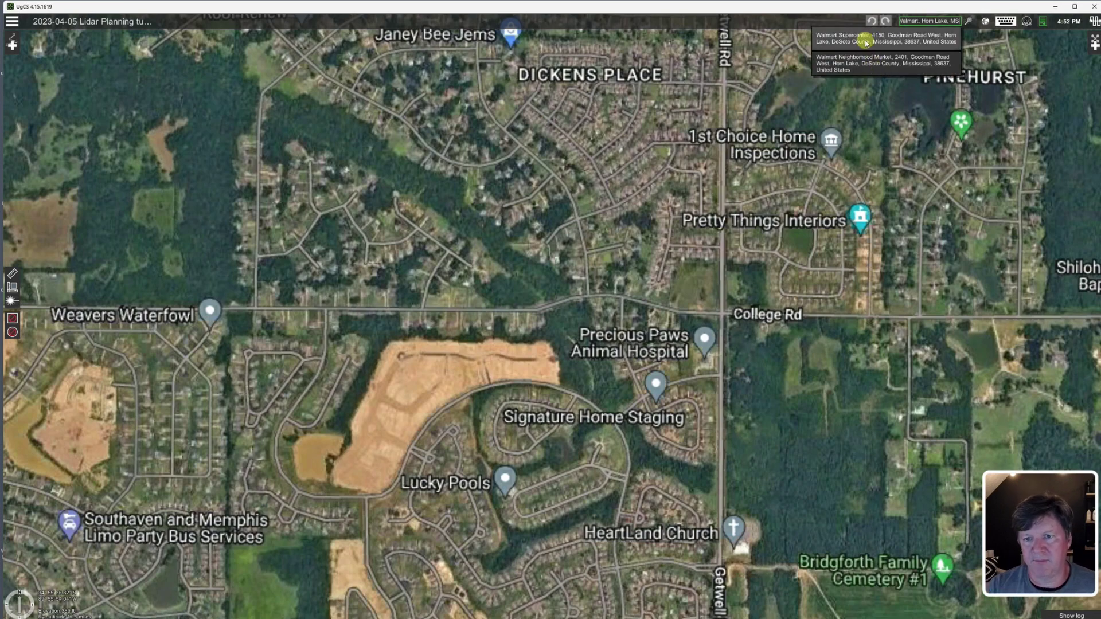
pyautogui.click(872, 41)
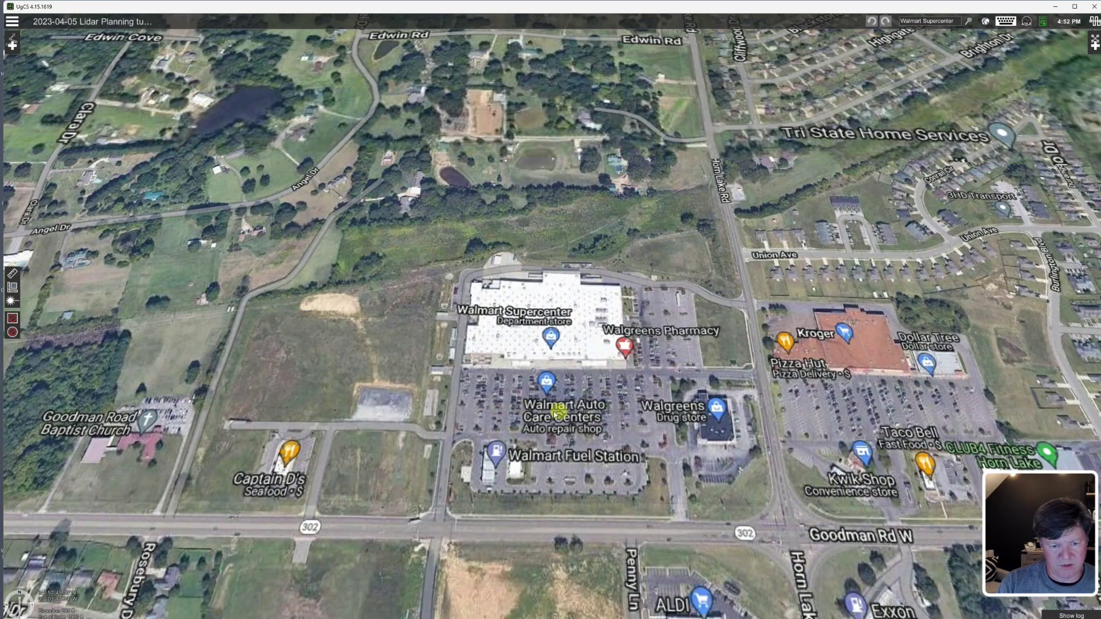
pyautogui.moveTo(536, 402); pyautogui.dragTo(824, 390)
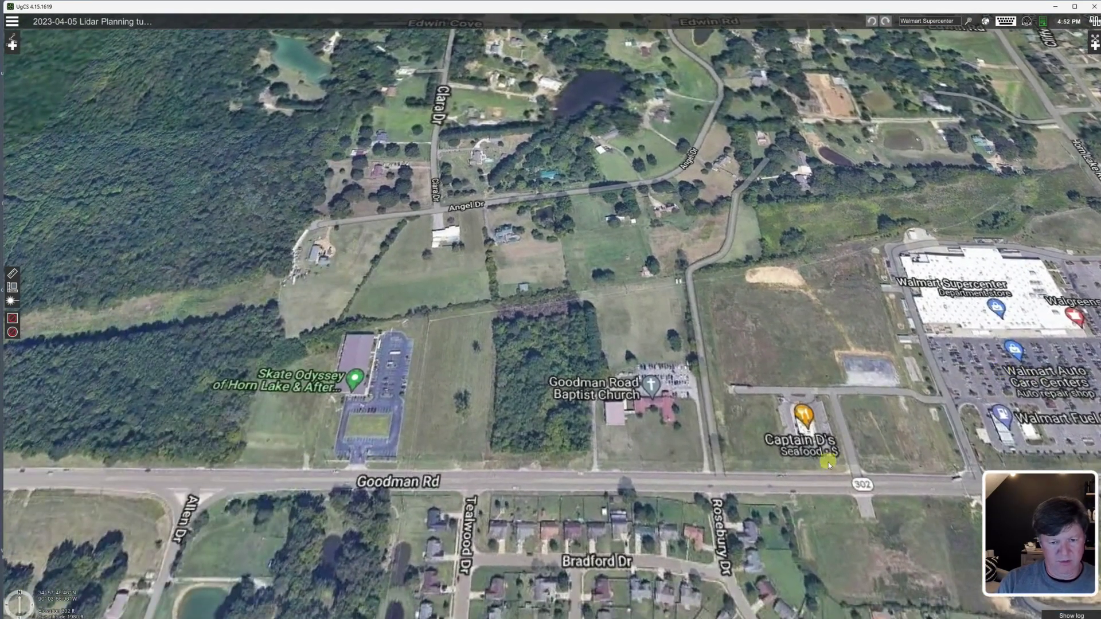
pyautogui.scroll(2, 831, 402)
pyautogui.scroll(2, 523, 450)
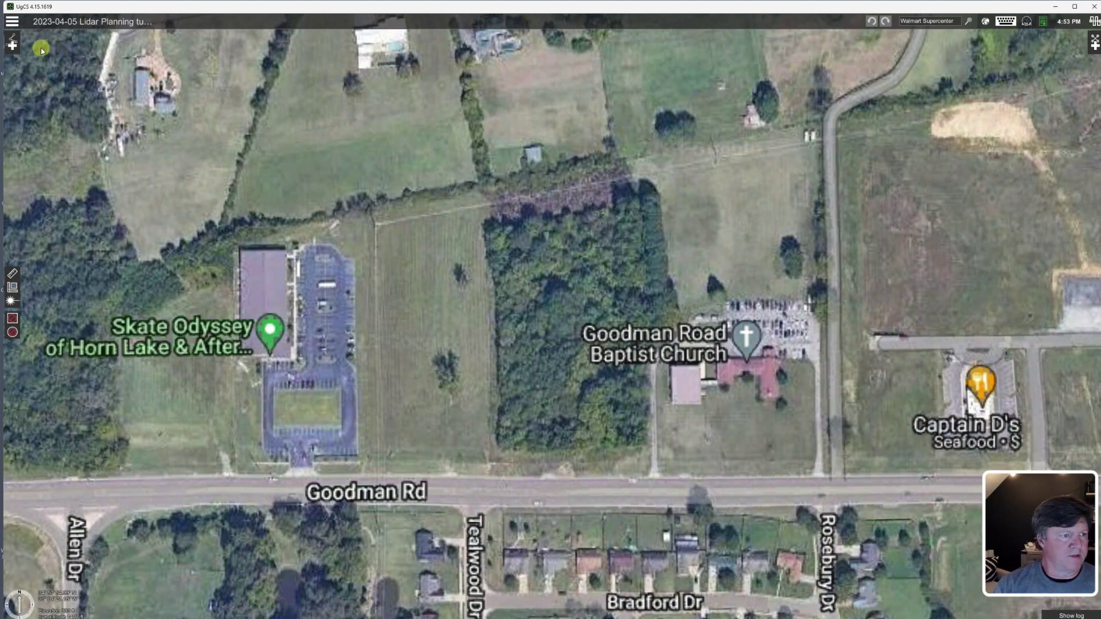
# Start a new route by importing the SpaceBox Hornlake.kml file
pyautogui.click(13, 45)
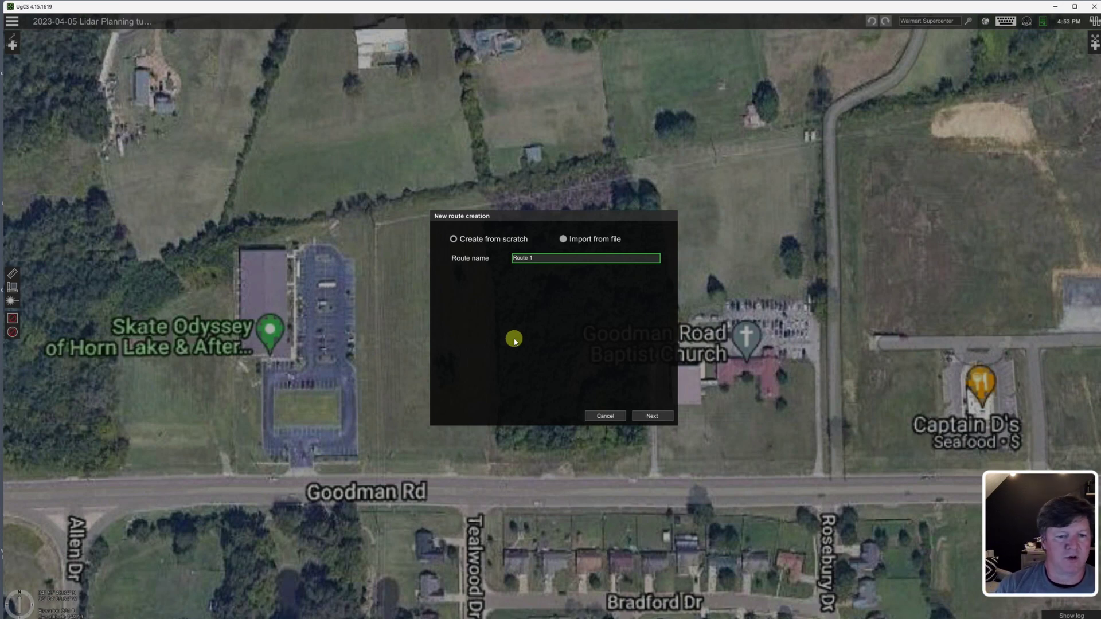
pyautogui.click(564, 240)
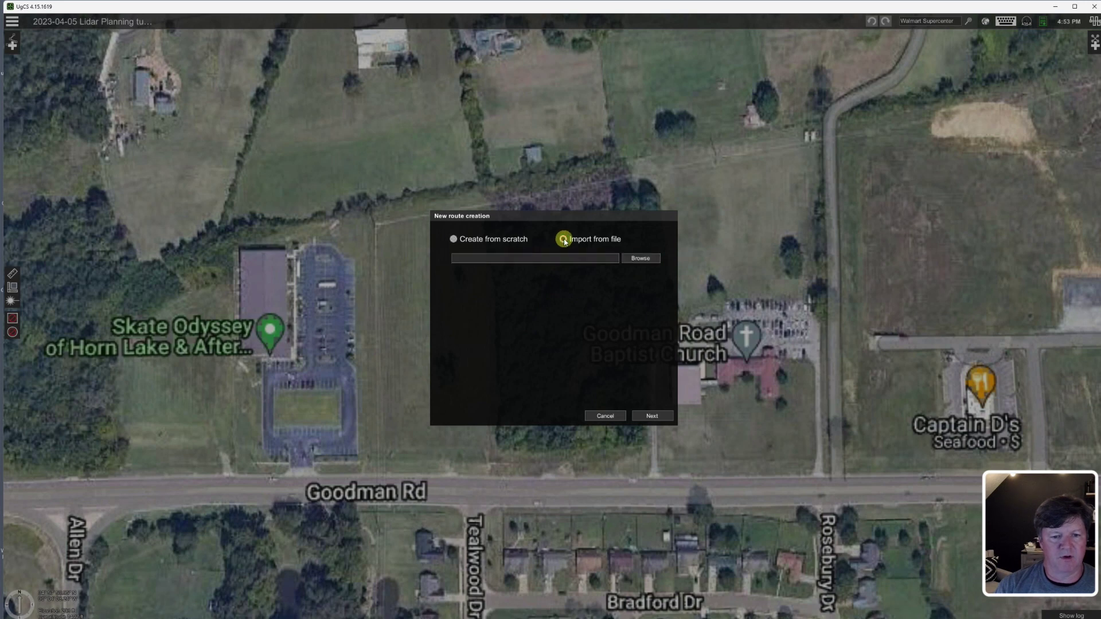
pyautogui.click(641, 259)
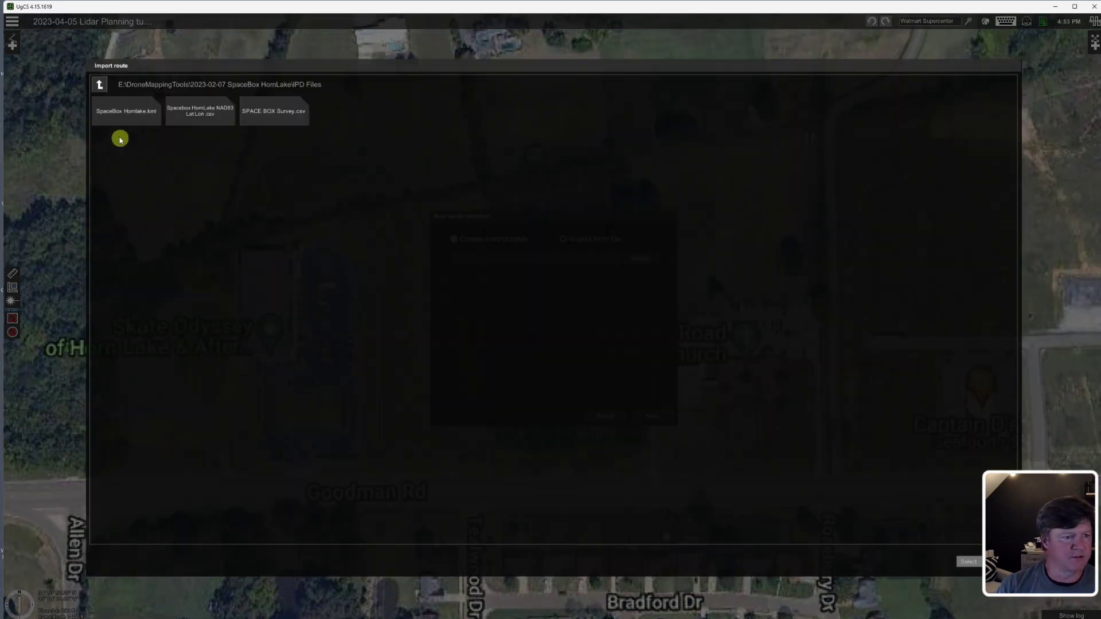
pyautogui.click(131, 112)
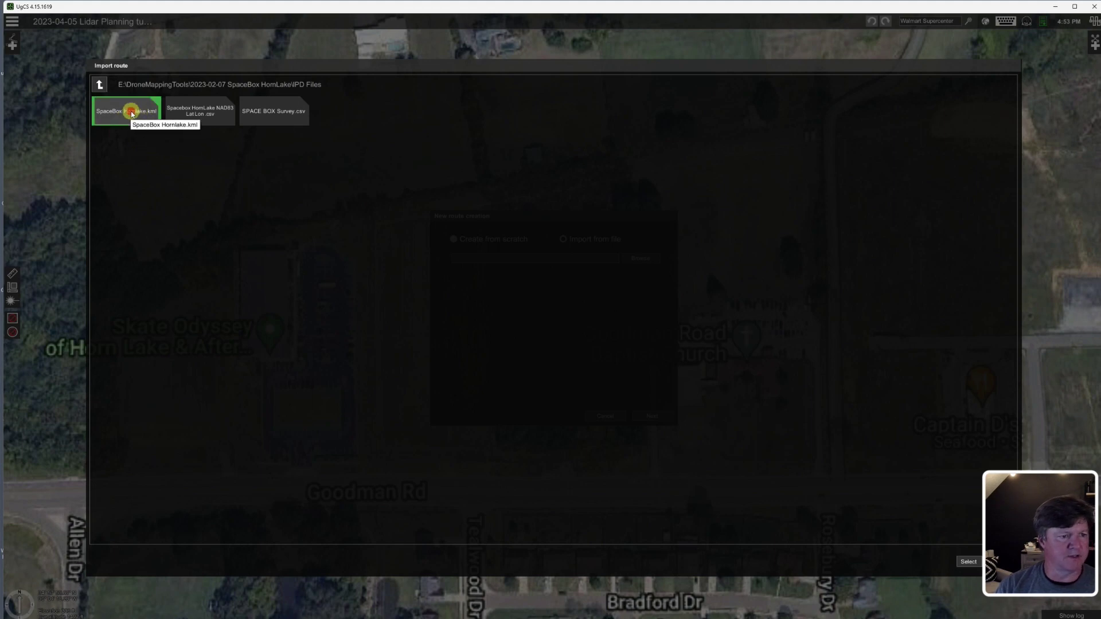
pyautogui.doubleClick(132, 113)
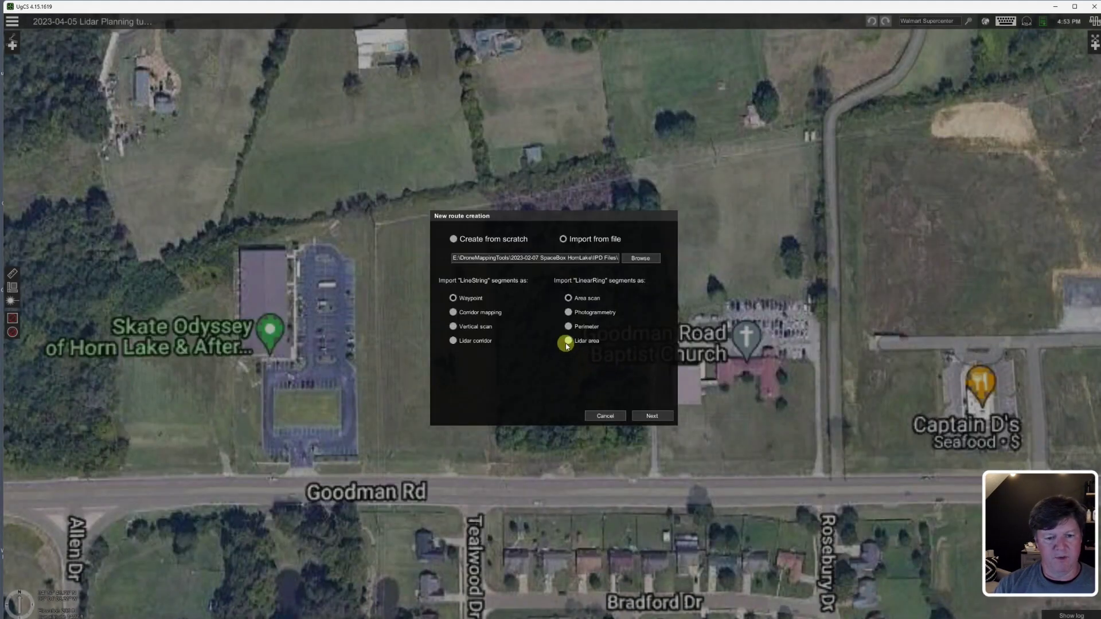
# Import the file's LinearRing segments as a Lidar area and assign the DJI Matrice 300 RTK 35mm vehicle profile
pyautogui.click(654, 417)
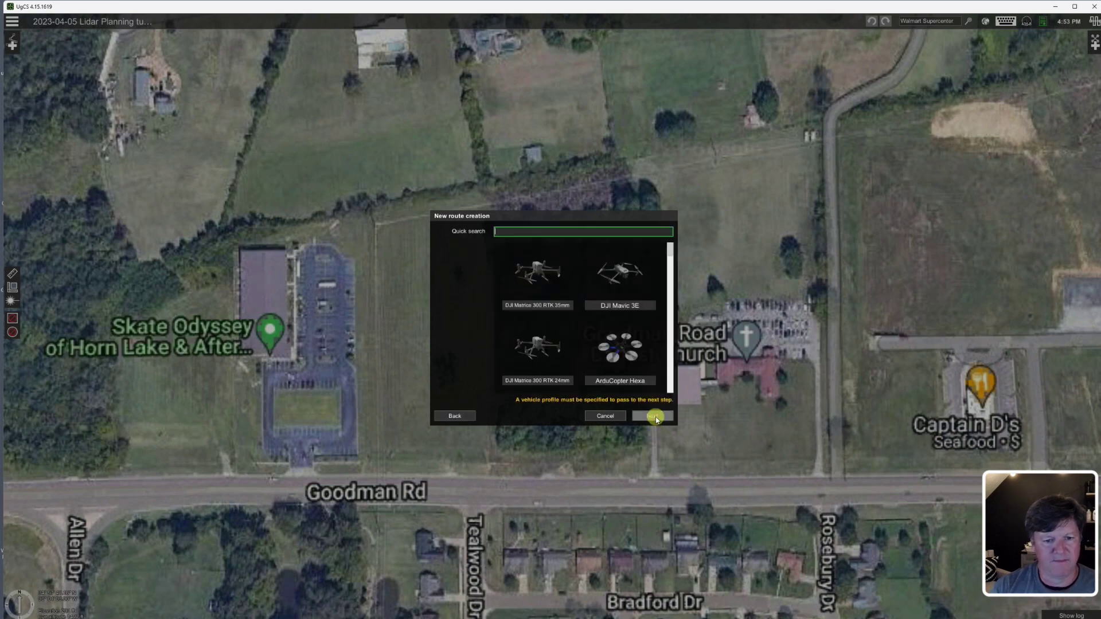
pyautogui.click(537, 278)
pyautogui.click(658, 420)
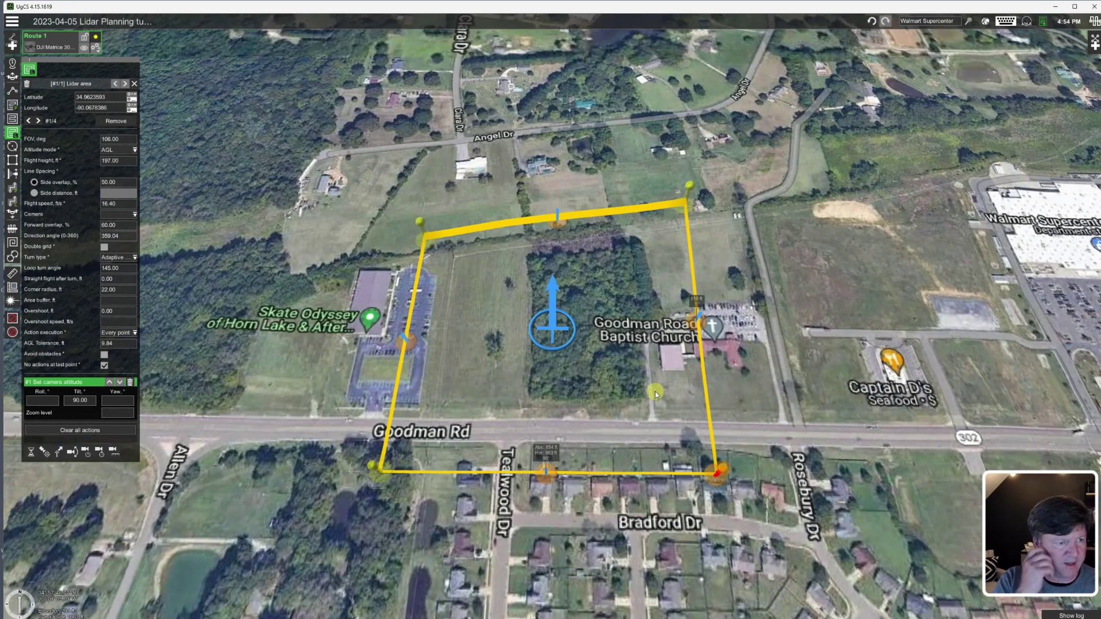
# Consult the MPH conversion sheet in Google Sheets for 15 mph and set the lidar area's flight speed to 22 ft/s
pyautogui.moveTo(578, 387); pyautogui.dragTo(580, 349, button='right')
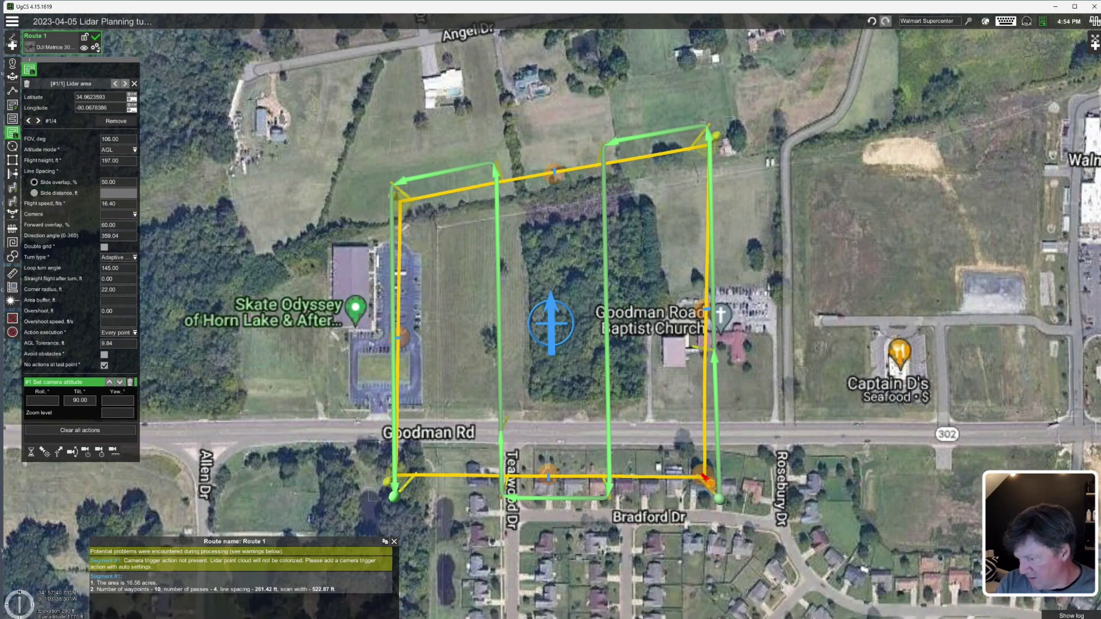
pyautogui.hotkey('alt', 'Tab')
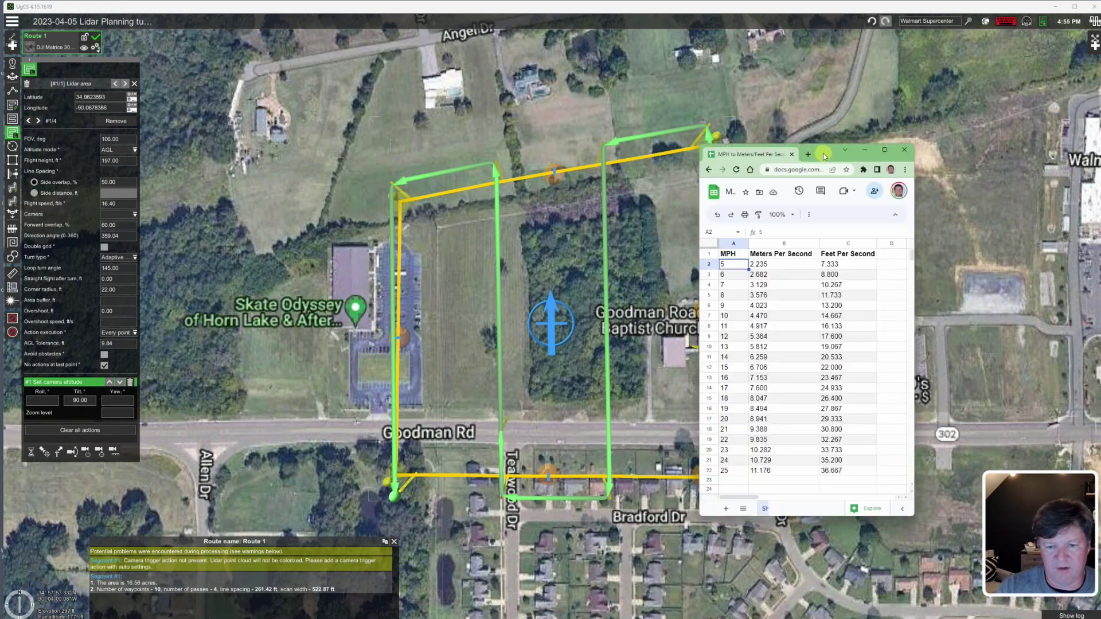
pyautogui.moveTo(824, 158); pyautogui.dragTo(858, 128)
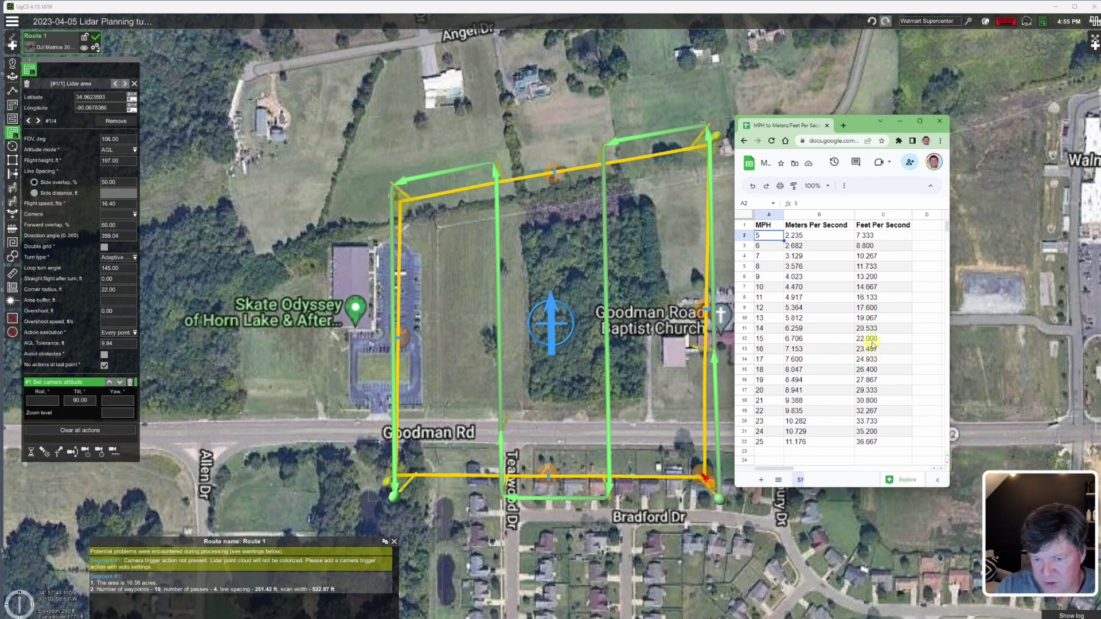
pyautogui.click(116, 204)
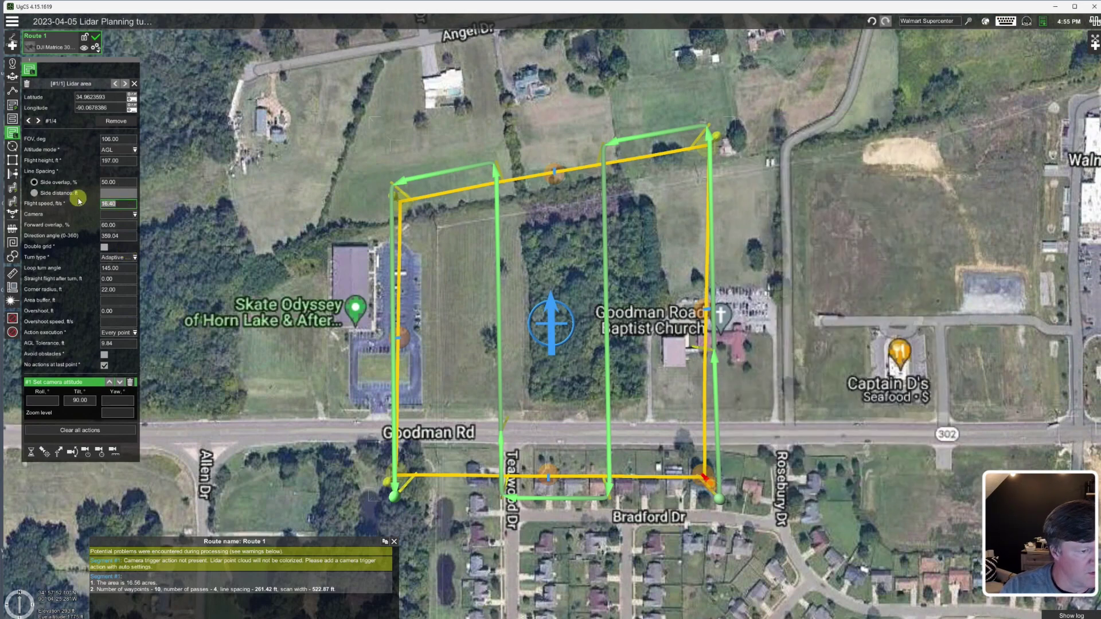
pyautogui.write('22')
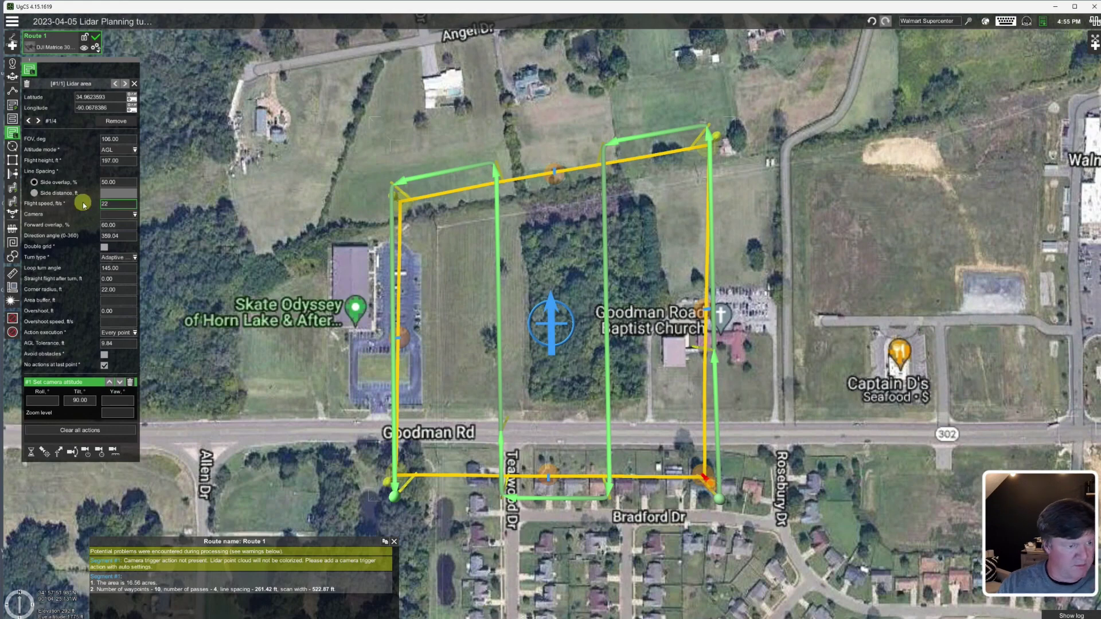
pyautogui.press('Return')
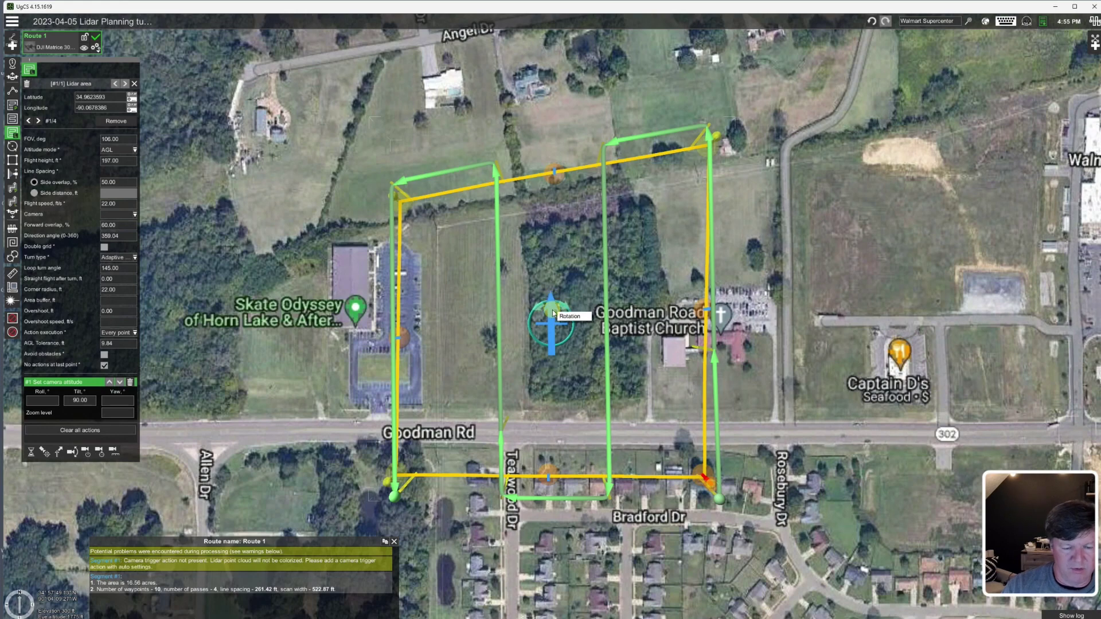
# Rotate the lidar area's flight lines diagonally to a direction angle of about 40.5 degrees
pyautogui.scroll(3, 552, 306)
pyautogui.moveTo(552, 325); pyautogui.dragTo(485, 414)
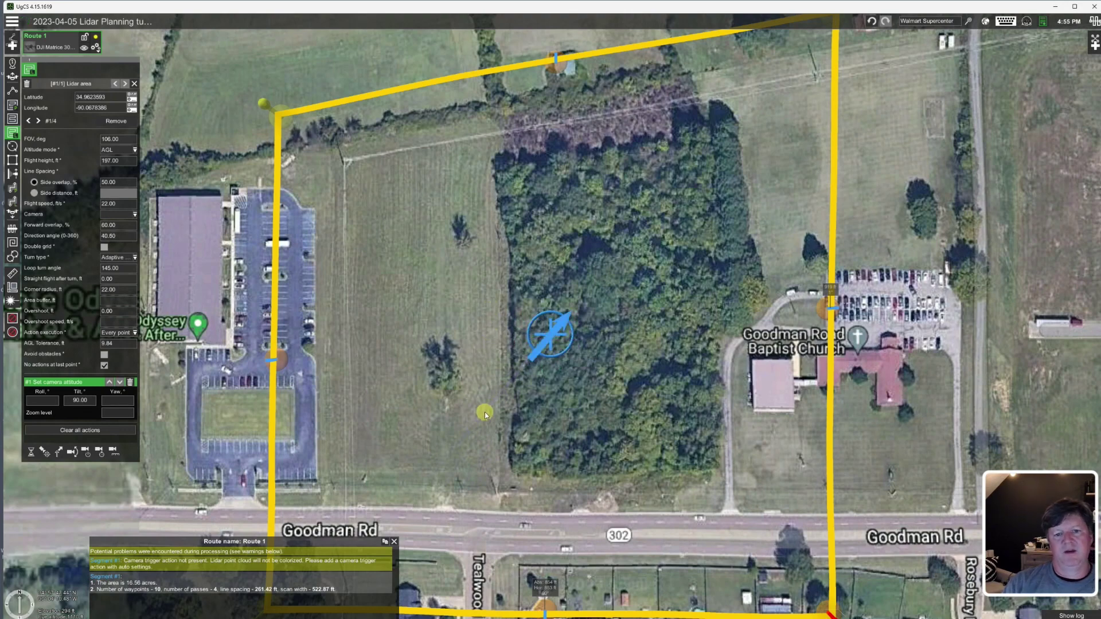
pyautogui.scroll(-2, 492, 389)
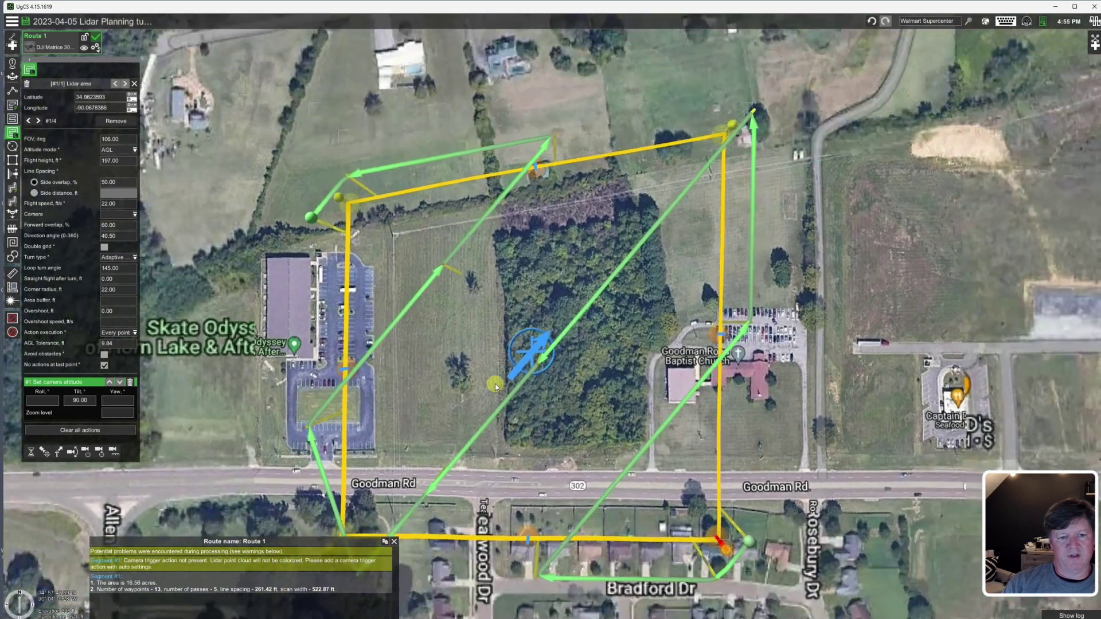
pyautogui.scroll(-1, 496, 387)
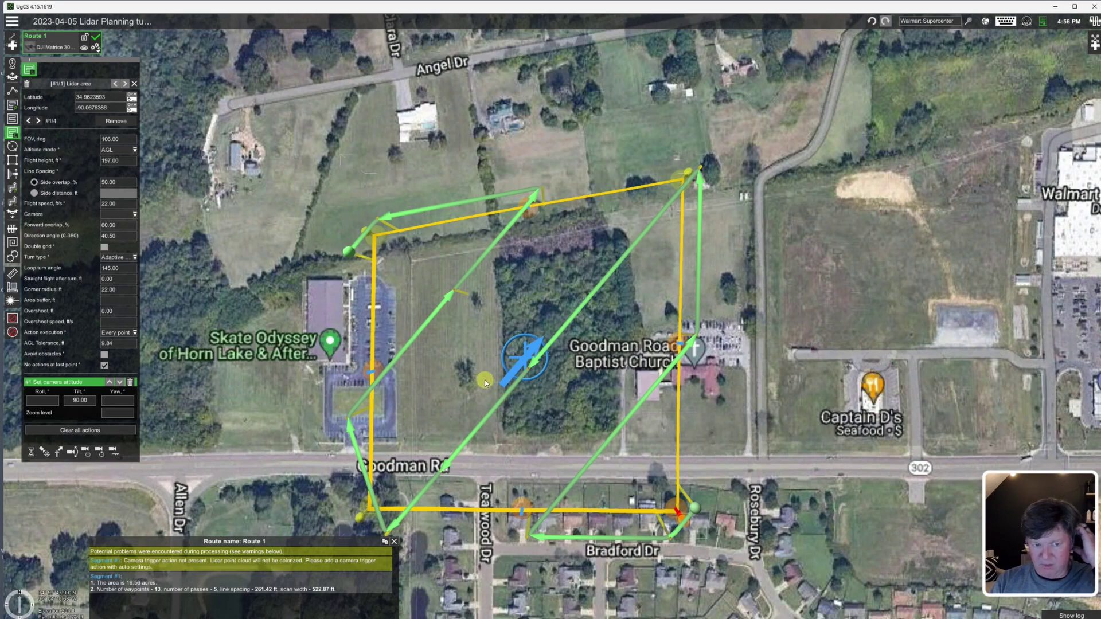
# Rotate the lidar area's flight lines to nearly north-south, at a direction angle of about 2.76 degrees
pyautogui.moveTo(512, 372)
pyautogui.moveTo(512, 371); pyautogui.dragTo(525, 302)
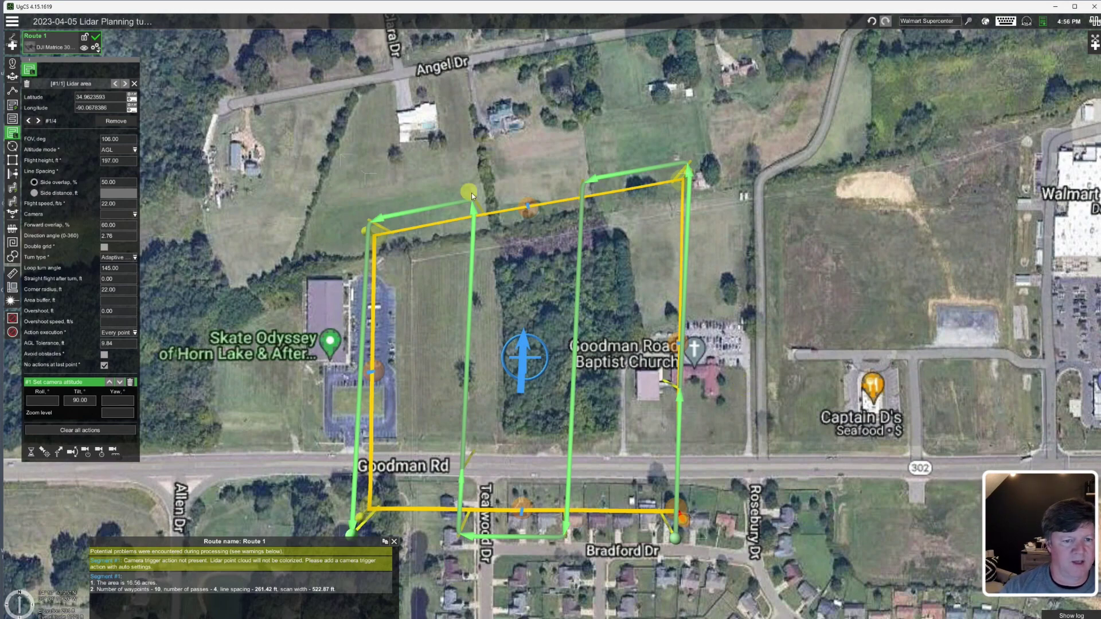
# Examine the rounded turns at the ends of the flight lines together with the lidar area's corner radius setting
pyautogui.scroll(5, 472, 193)
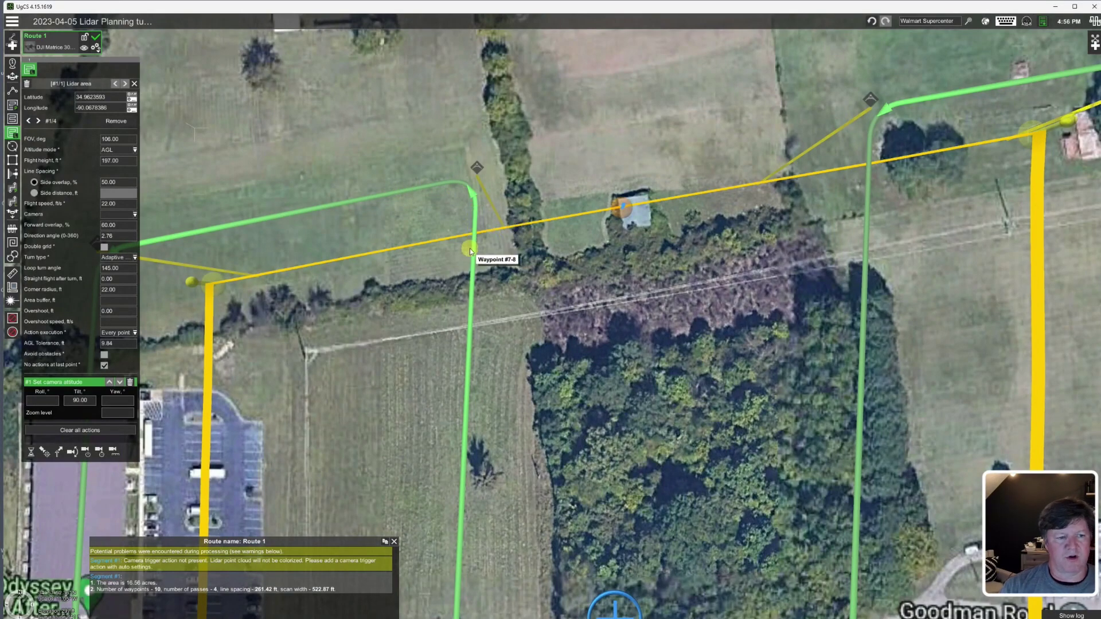
pyautogui.click(118, 291)
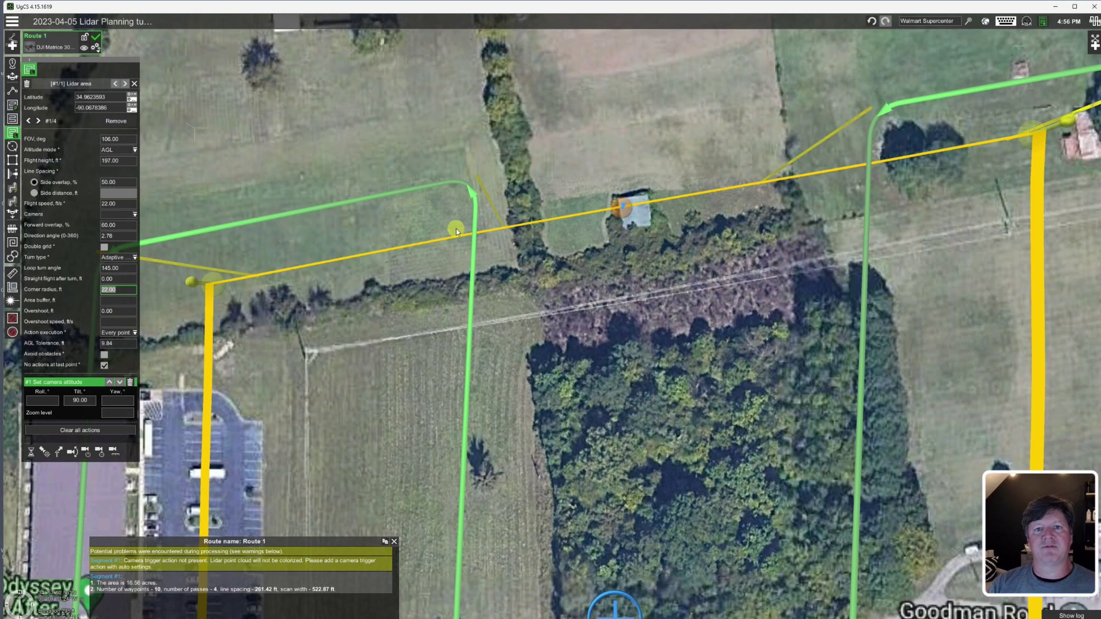
pyautogui.scroll(-2, 600, 274)
pyautogui.scroll(-1, 600, 274)
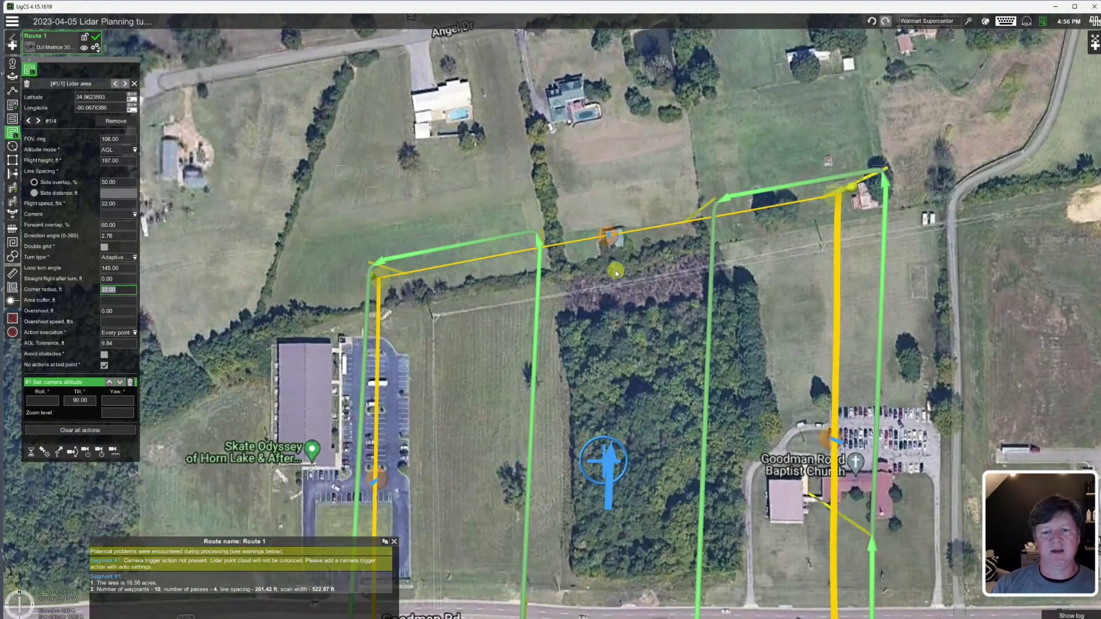
pyautogui.scroll(4, 508, 240)
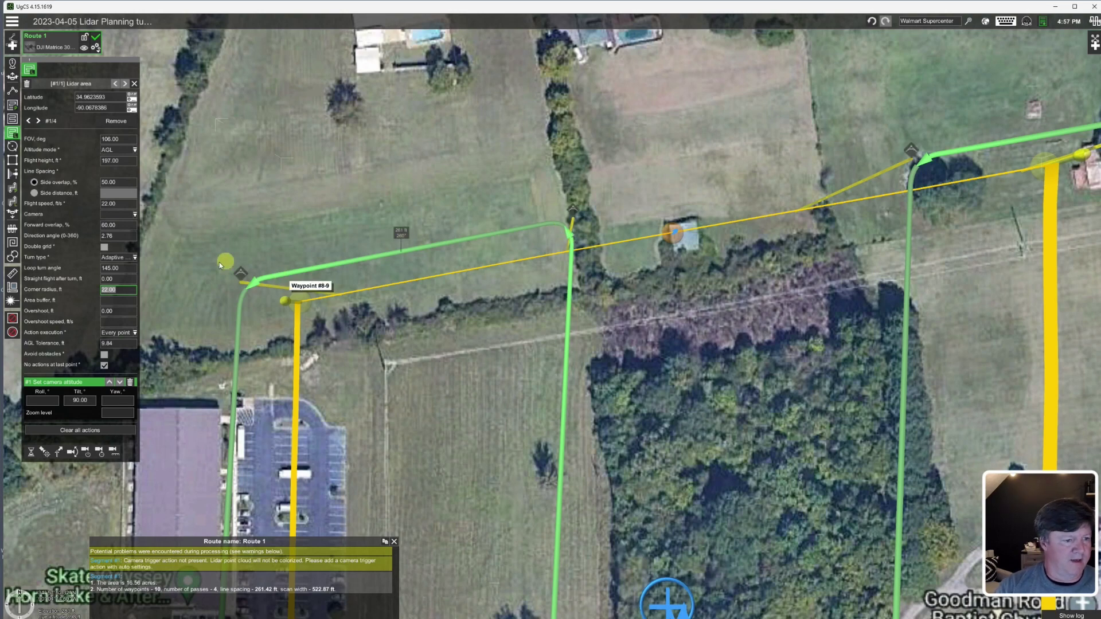
pyautogui.click(126, 292)
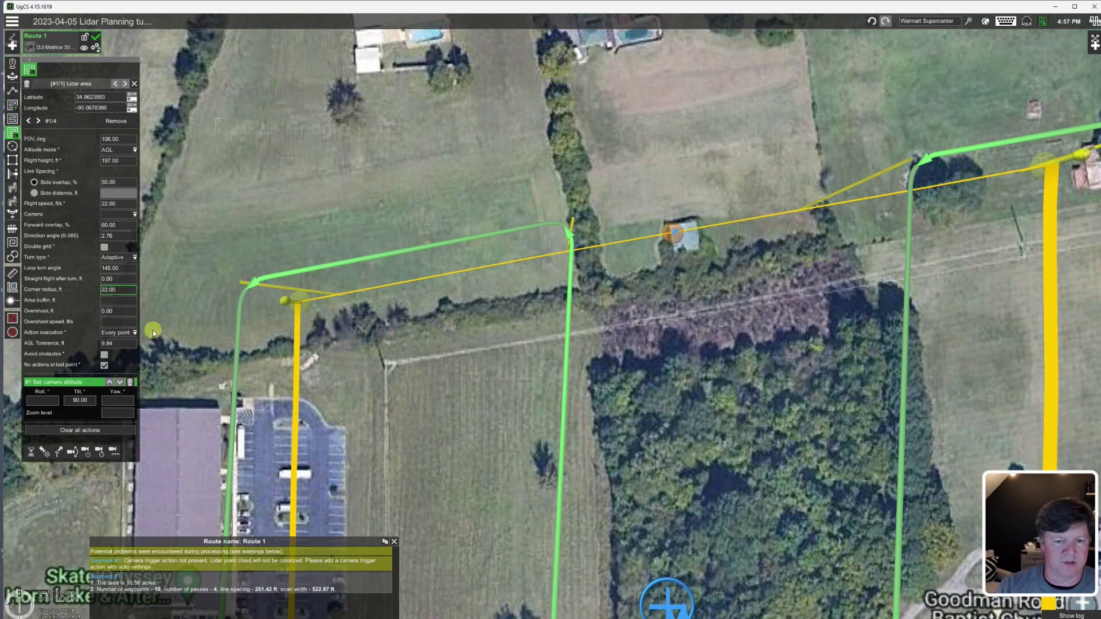
pyautogui.scroll(-2, 175, 332)
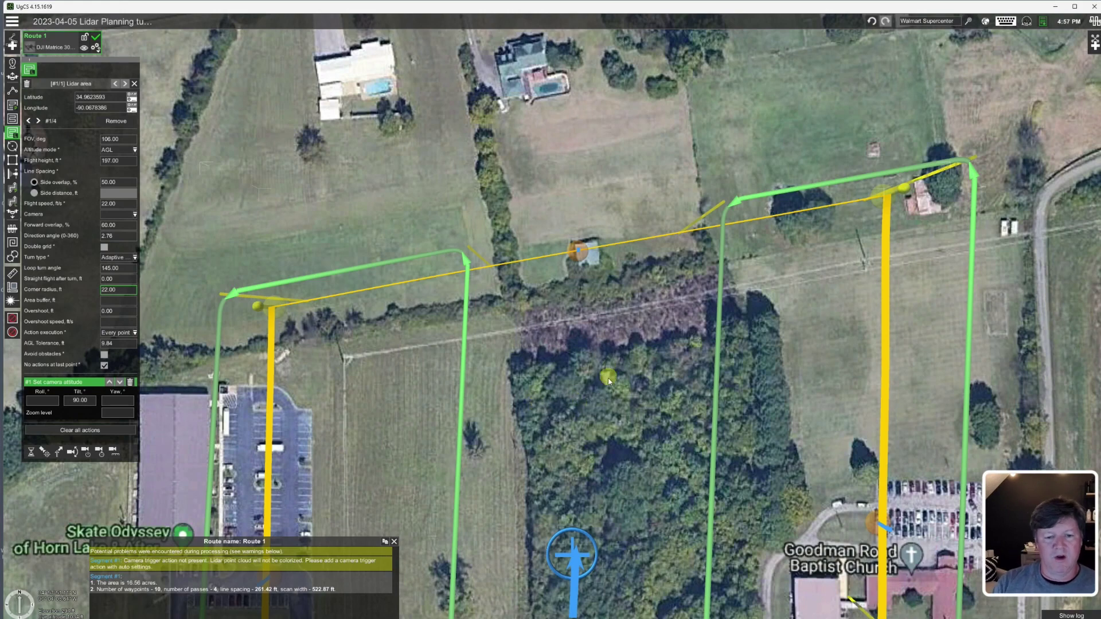
pyautogui.scroll(-3, 608, 375)
pyautogui.moveTo(610, 404); pyautogui.dragTo(635, 296)
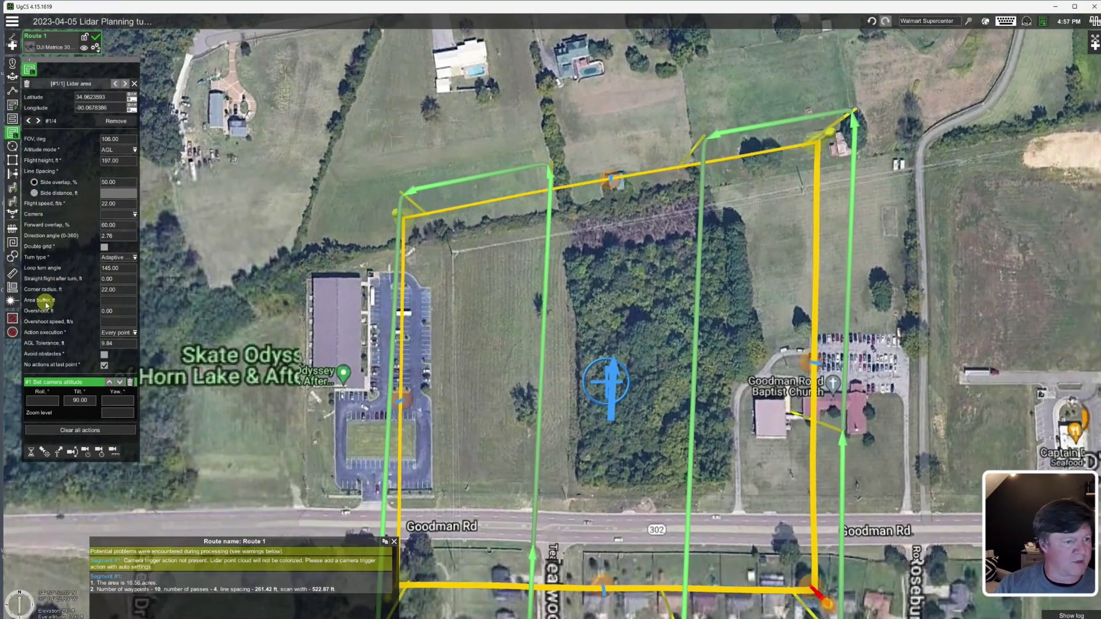
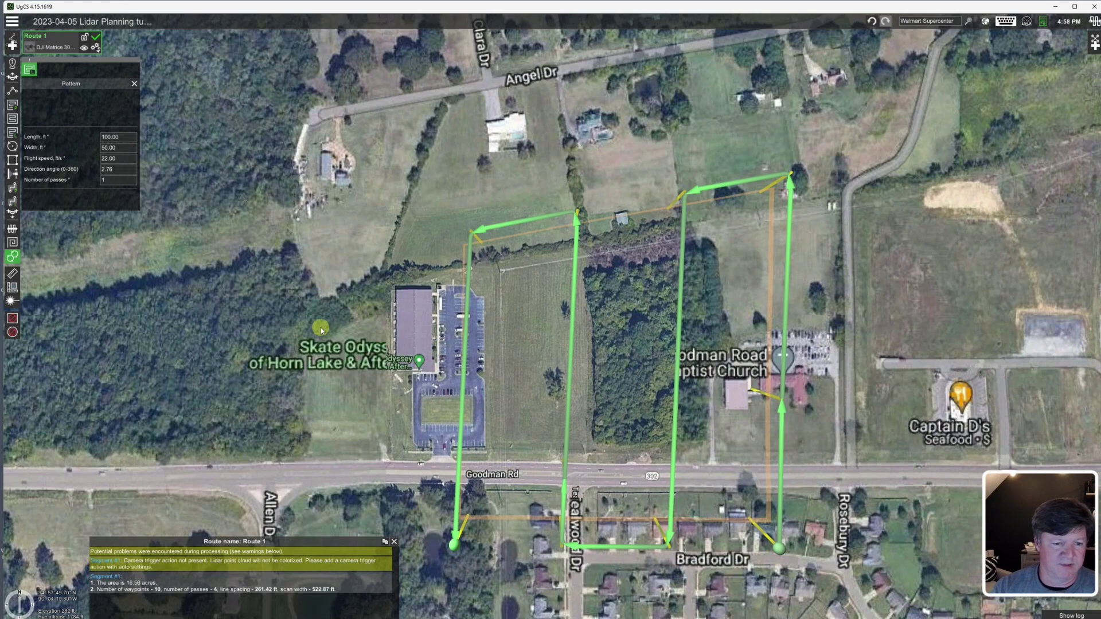
# Place a 100 ft by 50 ft figure-eight Pattern with one pass in the open field between Skate Odyssey and the woods
pyautogui.click(526, 344)
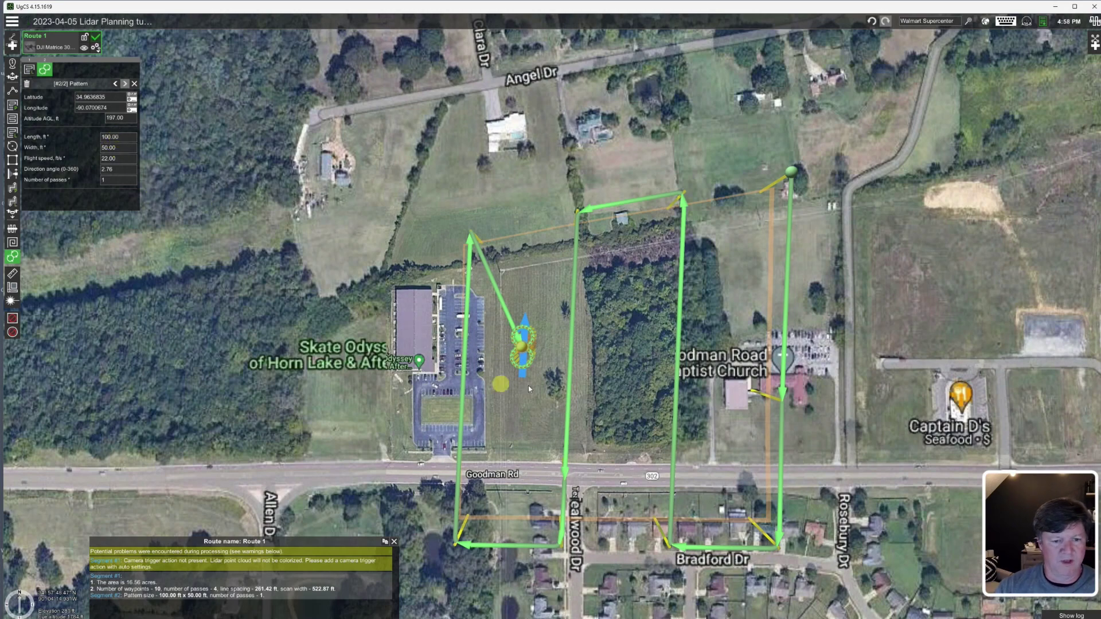
pyautogui.scroll(5, 506, 346)
pyautogui.scroll(1, 499, 349)
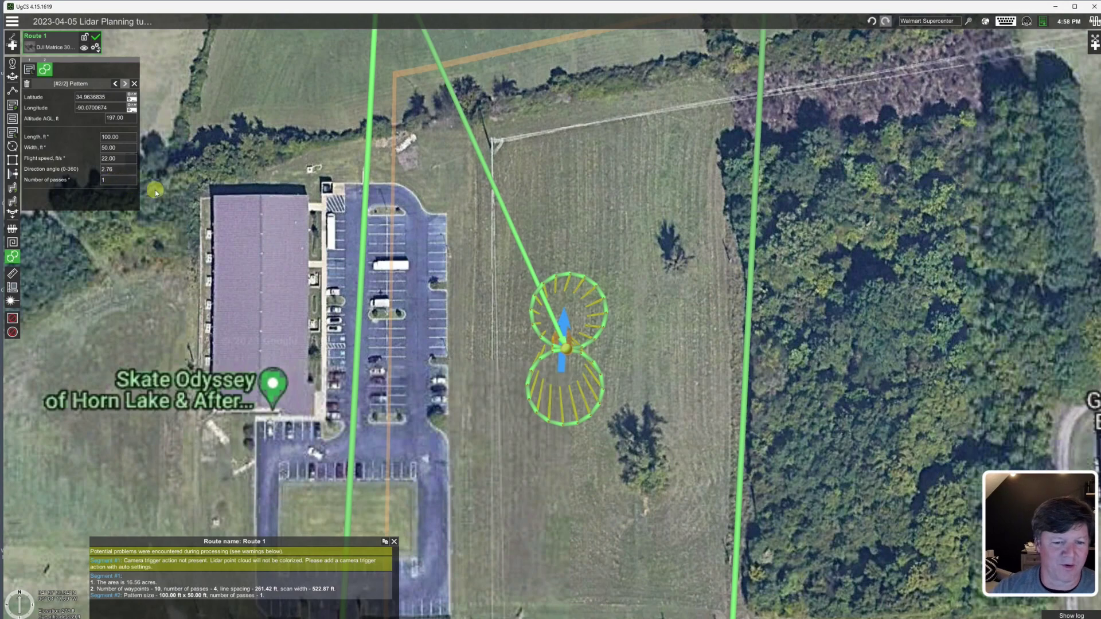
pyautogui.scroll(-3, 498, 229)
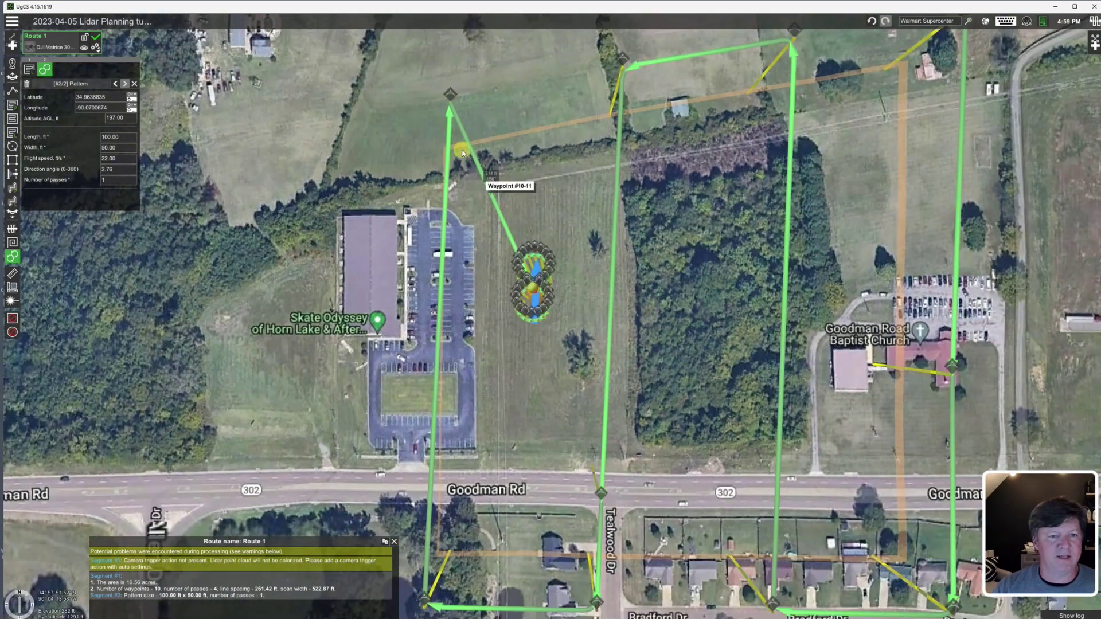
# Place a waypoint in the open field north of Skate Odyssey, beyond the end of the westernmost flight line
pyautogui.click(12, 62)
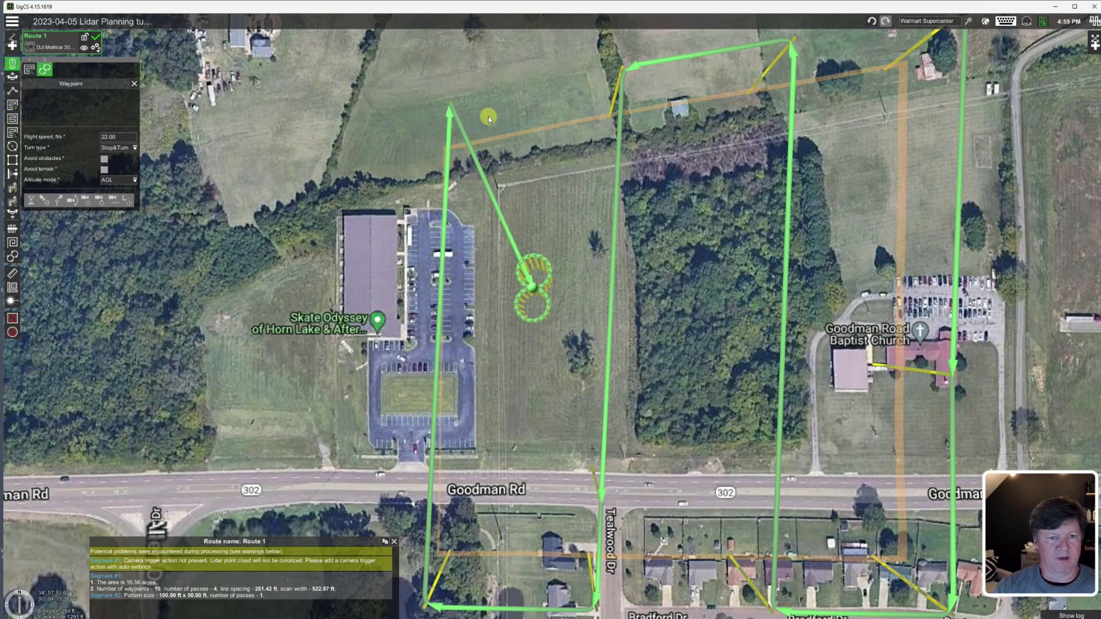
pyautogui.click(483, 97)
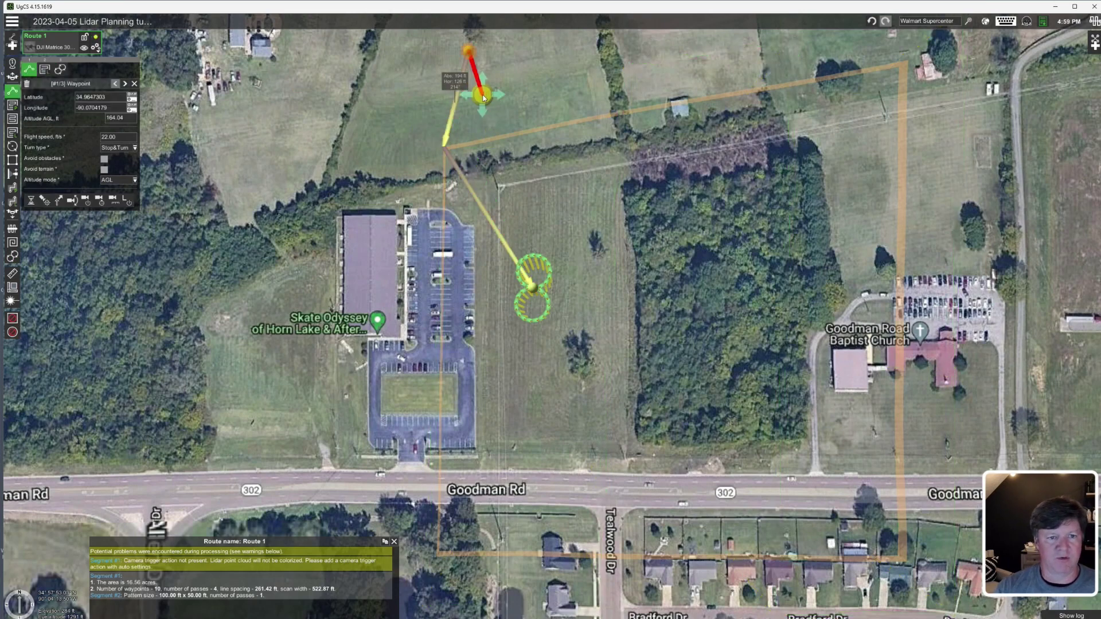
pyautogui.scroll(-1, 535, 213)
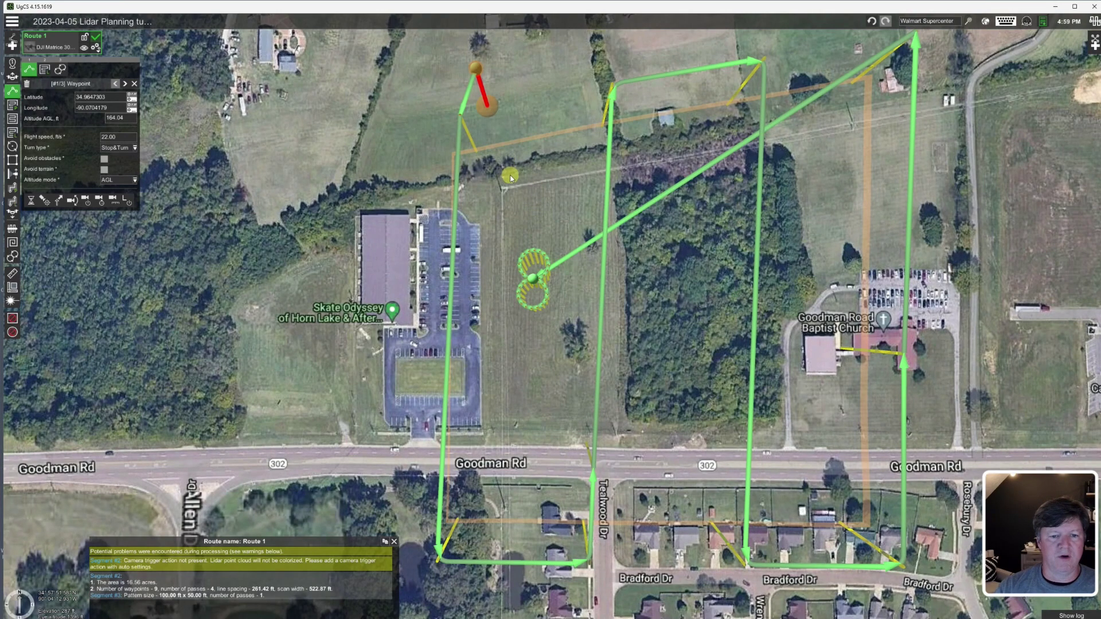
pyautogui.scroll(1, 508, 169)
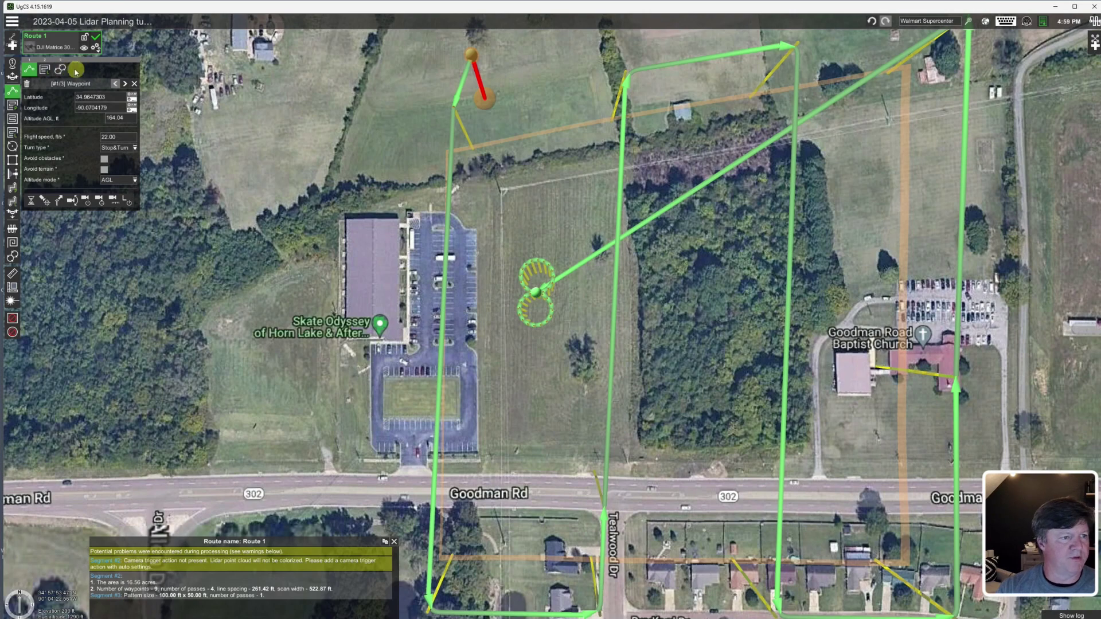
# Move the figure-eight pattern to the start of the route and delete the waypoint in the northern field
pyautogui.click(62, 69)
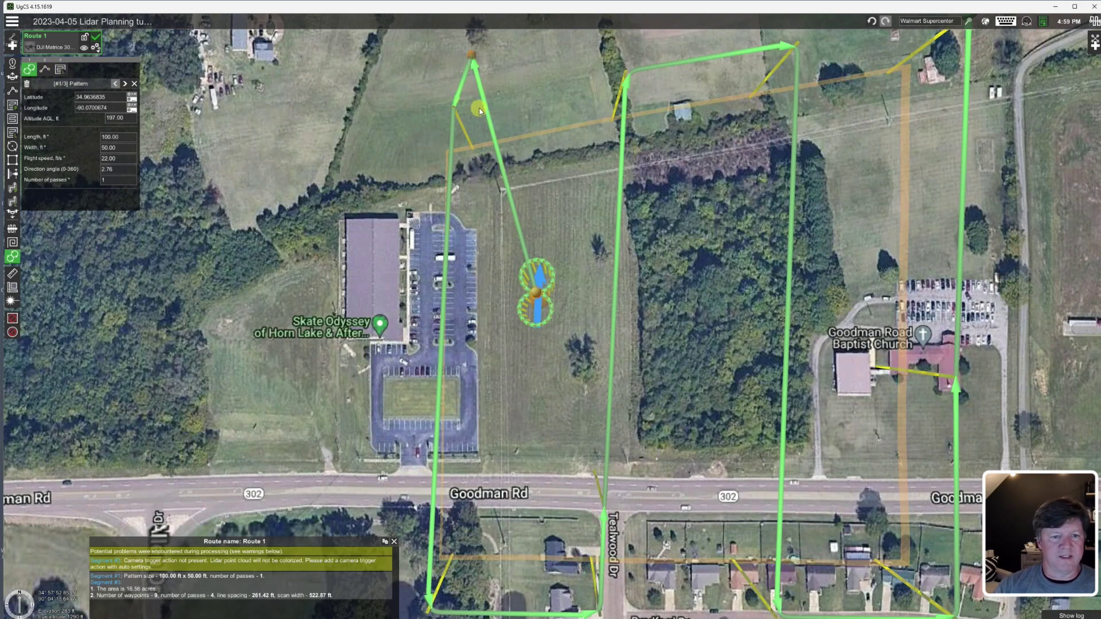
pyautogui.click(46, 70)
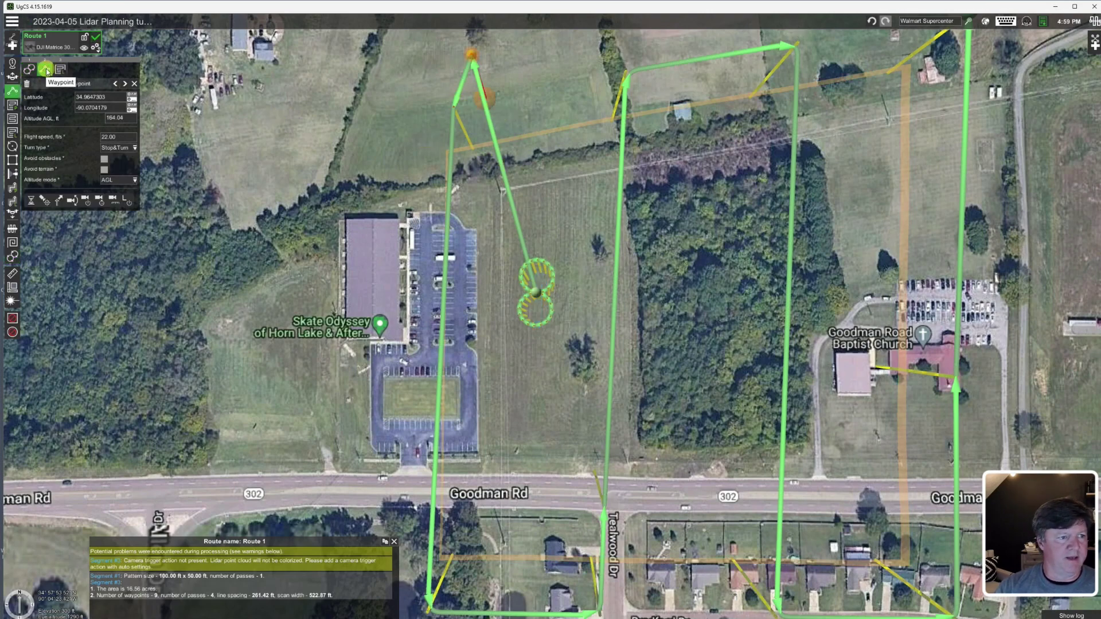
pyautogui.press('Delete')
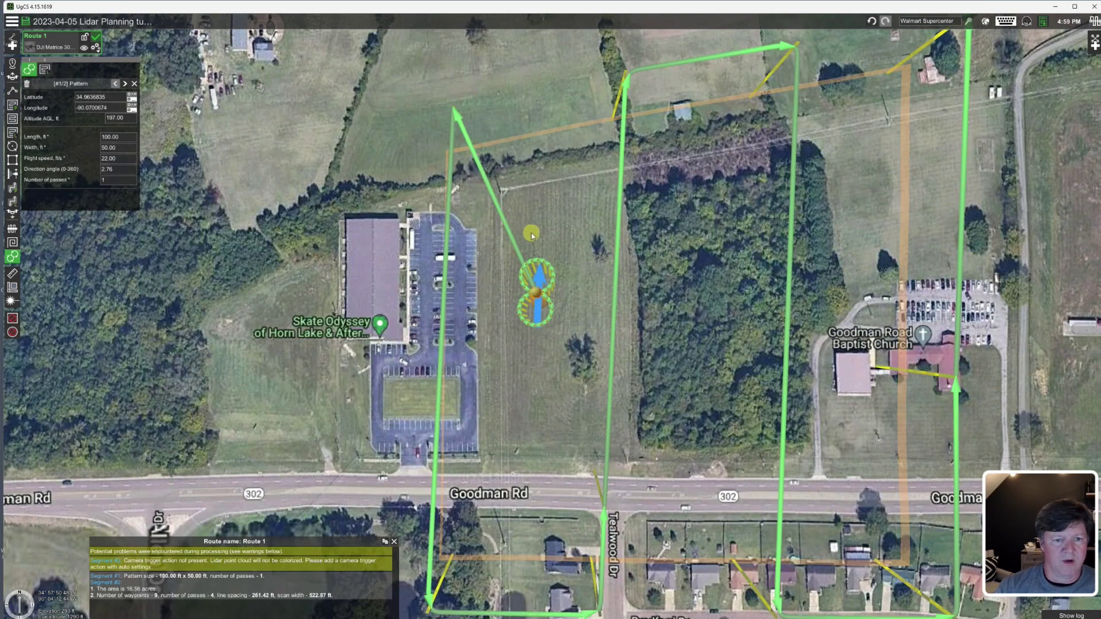
# Insert a waypoint between the figure-eight pattern and the lidar area, in the field north of the westernmost flight line
pyautogui.scroll(2, 530, 233)
pyautogui.scroll(3, 429, 60)
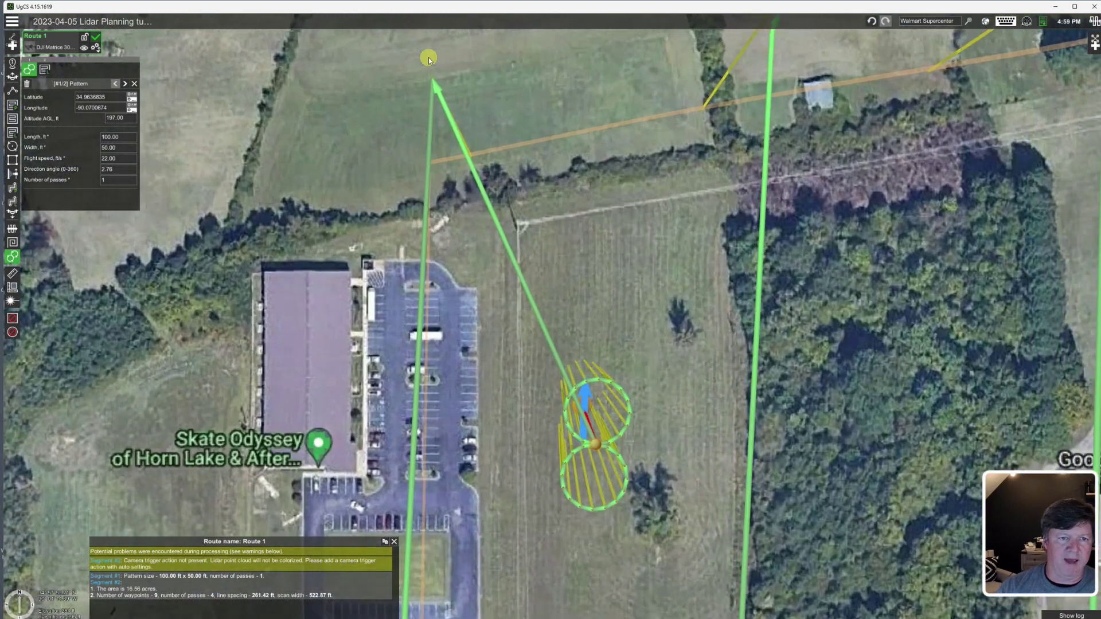
pyautogui.moveTo(435, 88)
pyautogui.mouseDown()
pyautogui.moveTo(427, 154)
pyautogui.moveTo(545, 162)
pyautogui.moveTo(622, 224)
pyautogui.mouseUp()
pyautogui.scroll(-3, 621, 224)
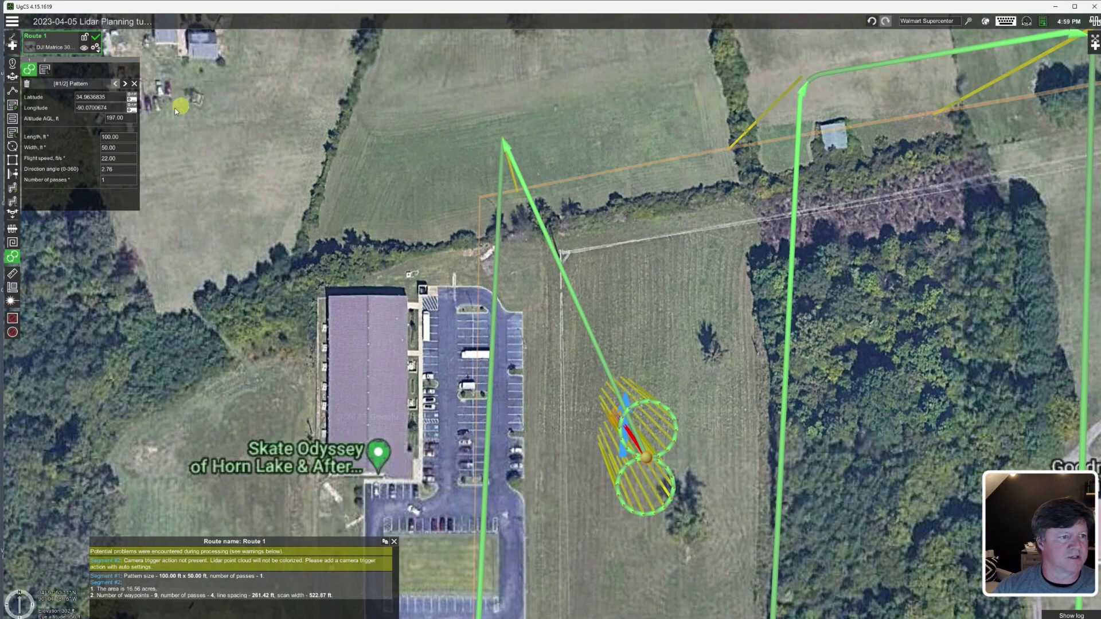
pyautogui.click(13, 91)
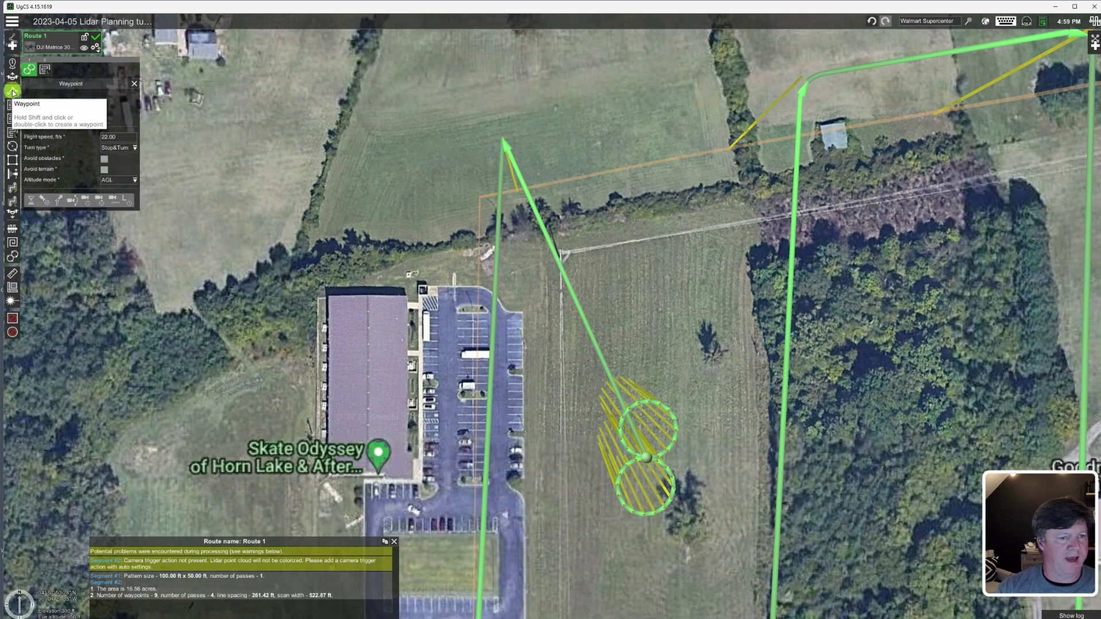
pyautogui.click(528, 65)
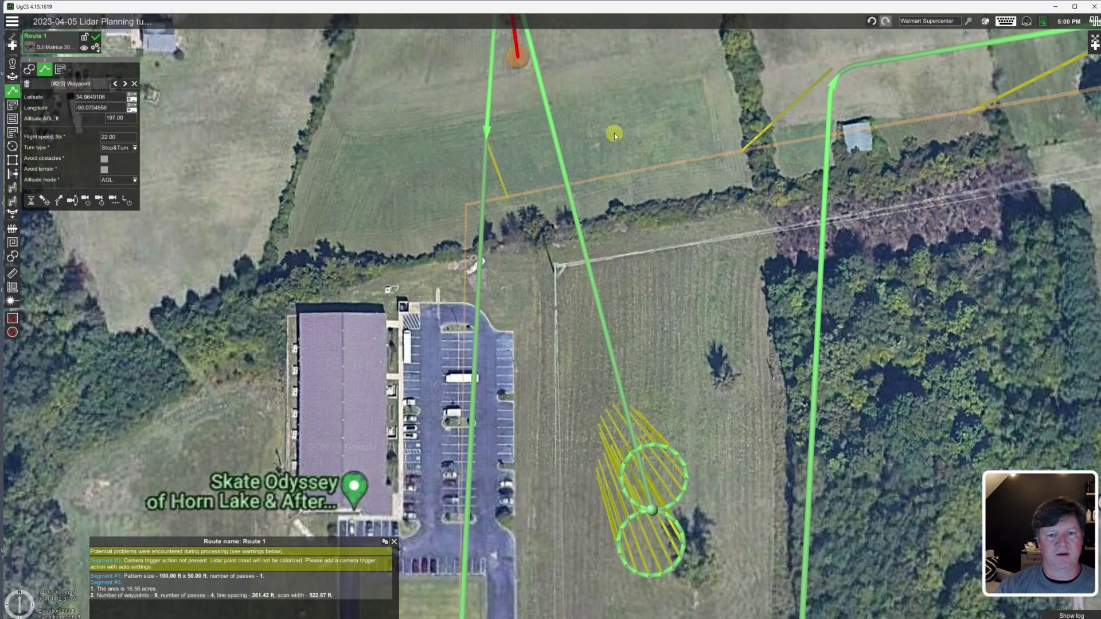
# Move the new waypoint closer to the lidar area, in line with the westernmost flight line for a straight approach
pyautogui.moveTo(611, 129); pyautogui.dragTo(620, 220)
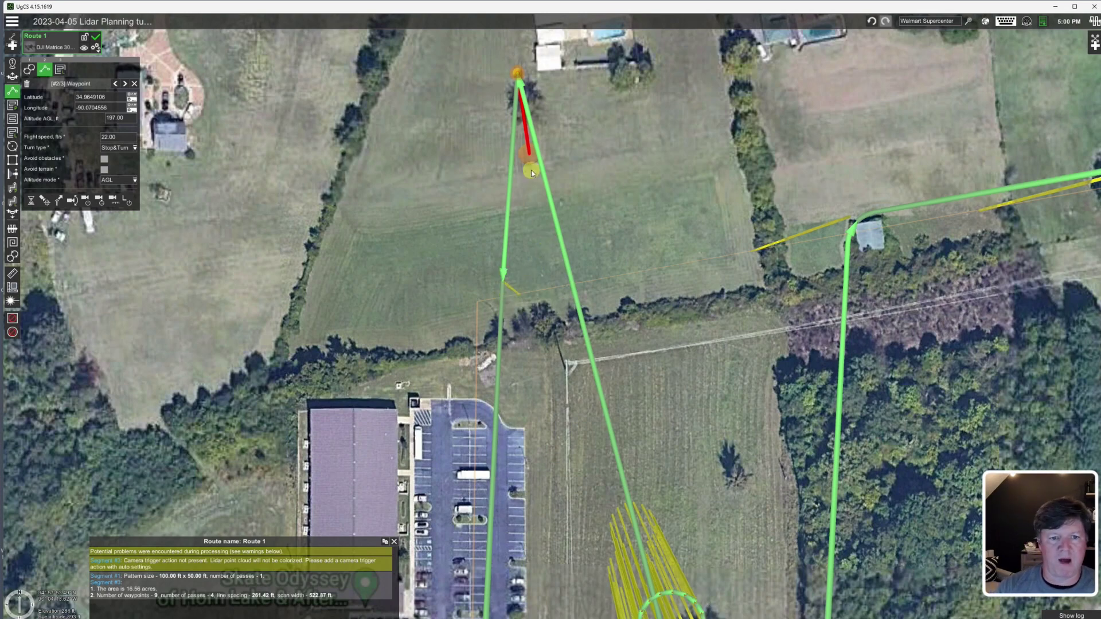
pyautogui.moveTo(528, 155); pyautogui.dragTo(501, 185)
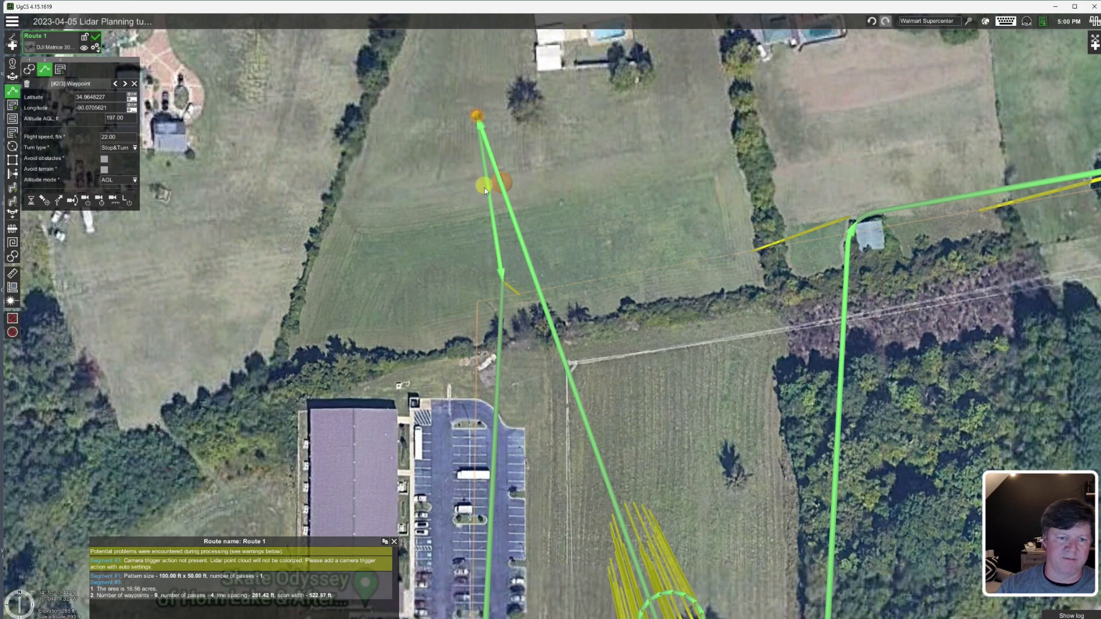
pyautogui.moveTo(509, 189); pyautogui.dragTo(526, 184)
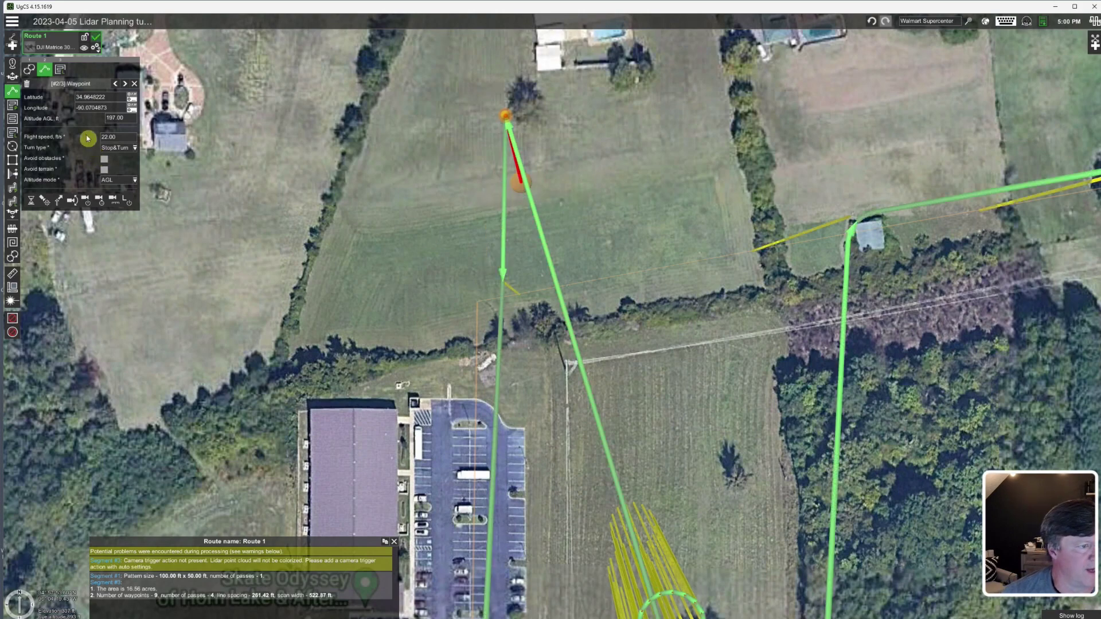
# Check the altitudes of the pattern and waypoint and the lidar area's flight height and side overlap
pyautogui.click(28, 70)
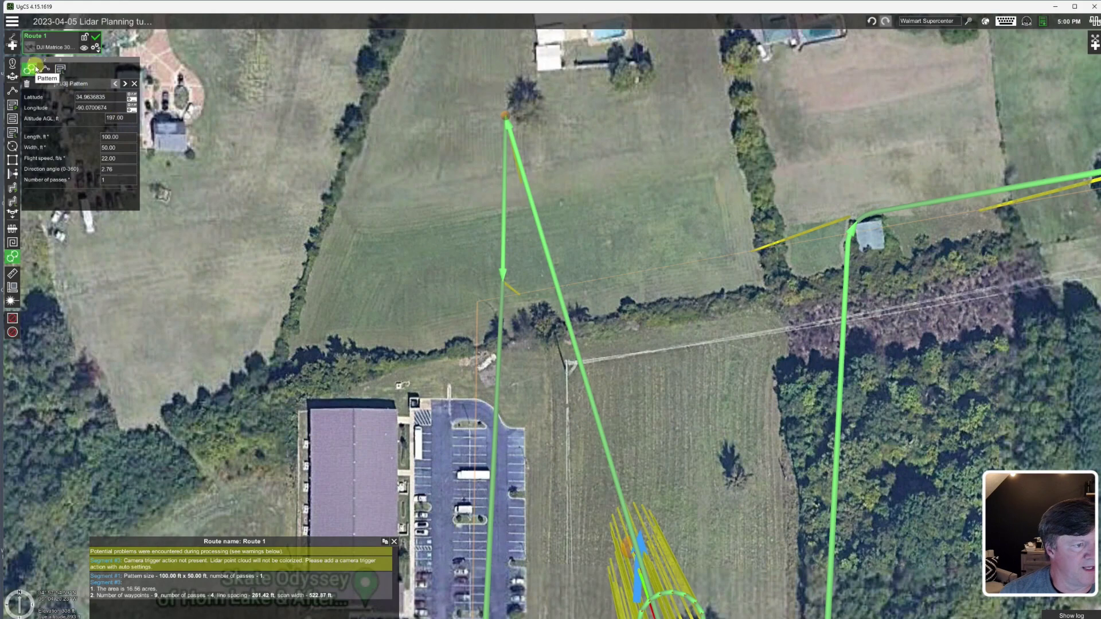
pyautogui.click(45, 70)
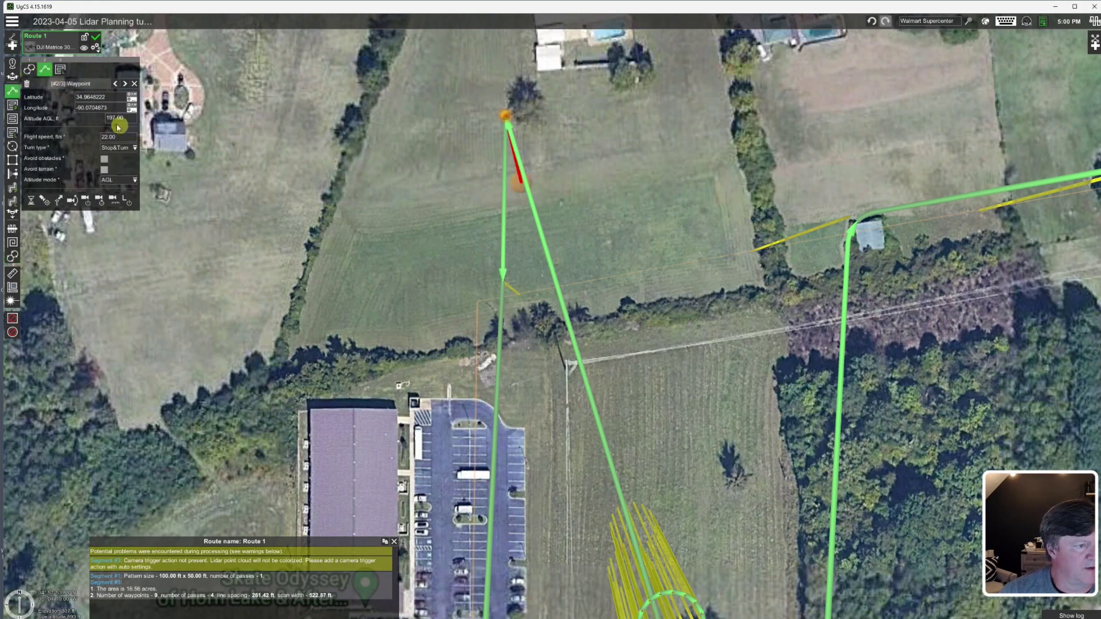
pyautogui.click(59, 70)
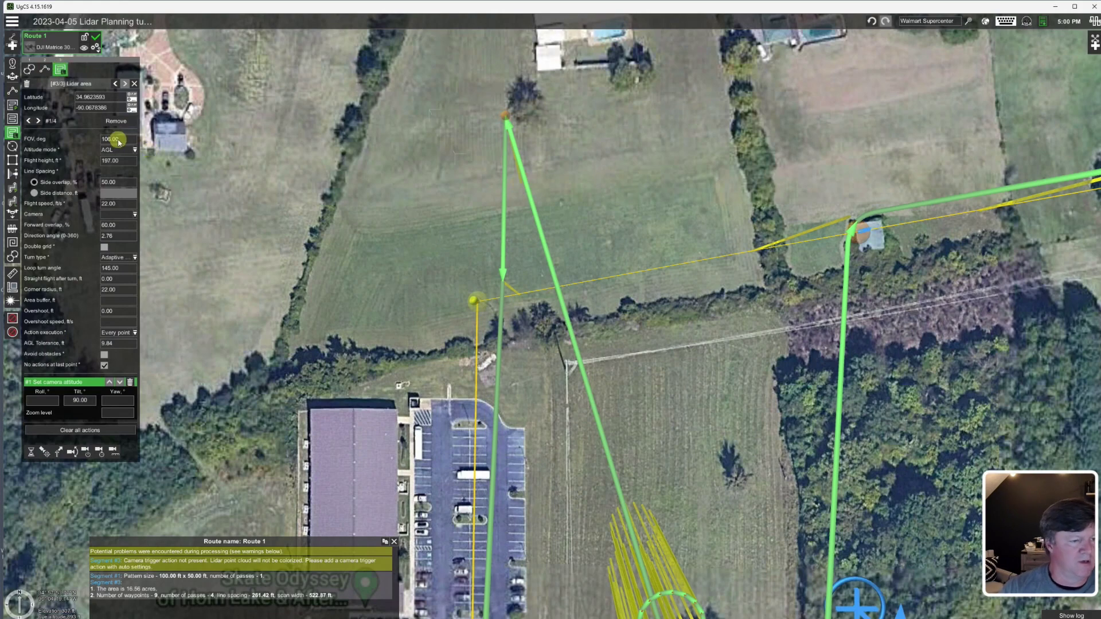
pyautogui.click(118, 161)
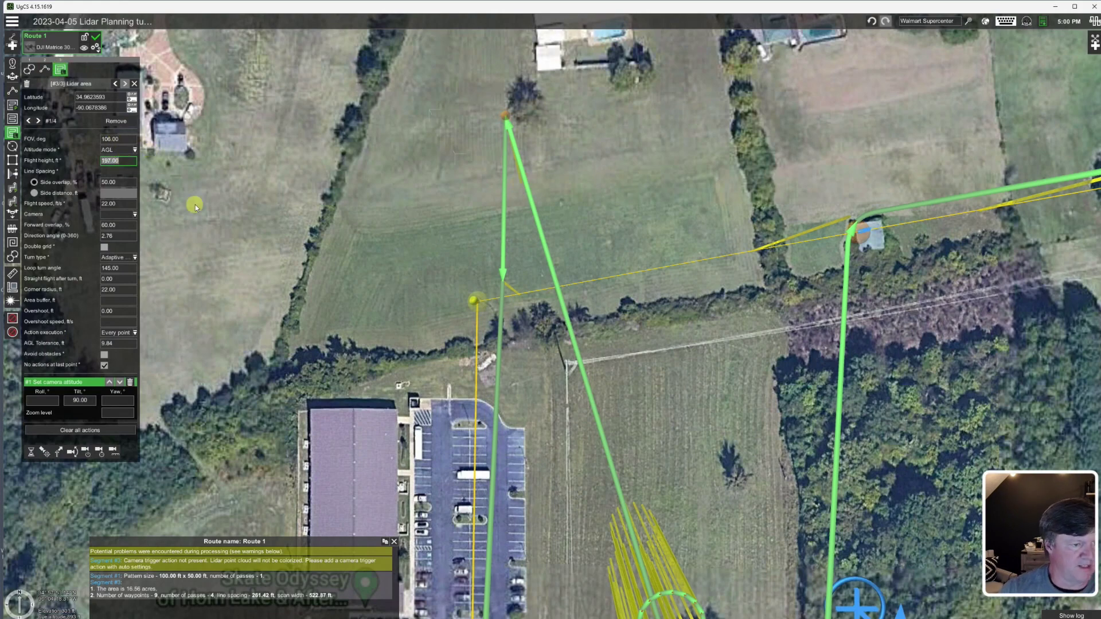
pyautogui.scroll(-5, 363, 294)
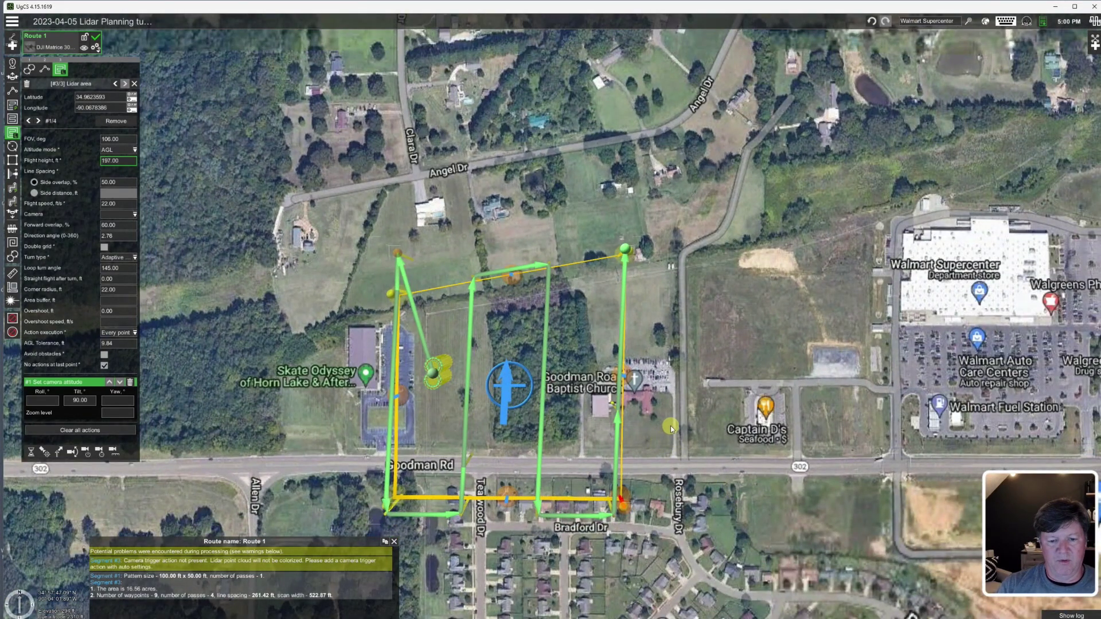
pyautogui.moveTo(661, 420); pyautogui.dragTo(779, 331)
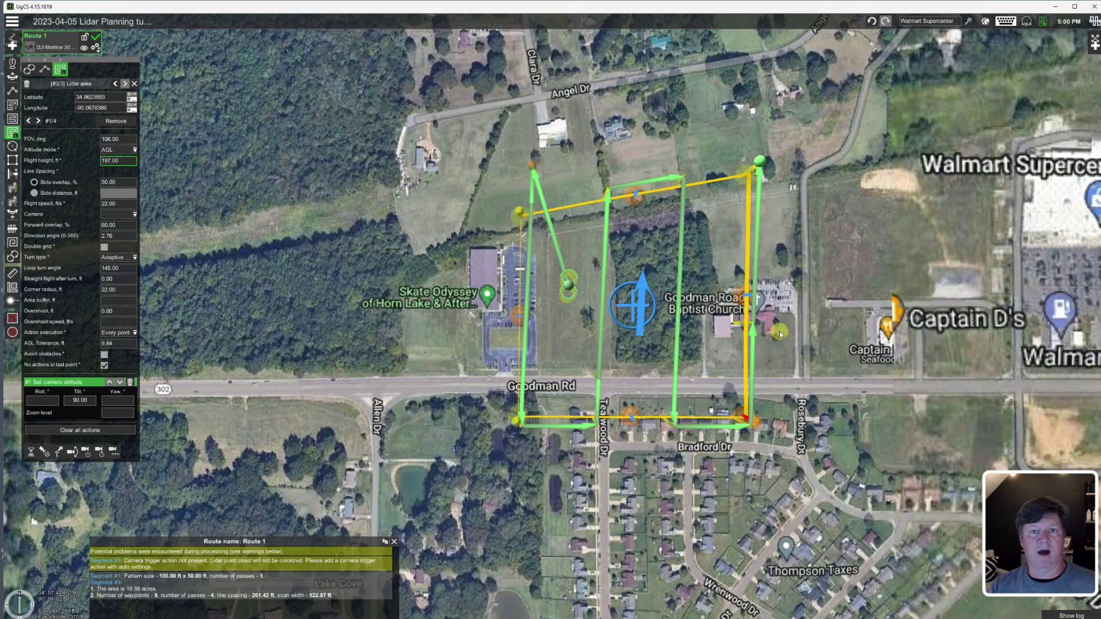
pyautogui.click(124, 184)
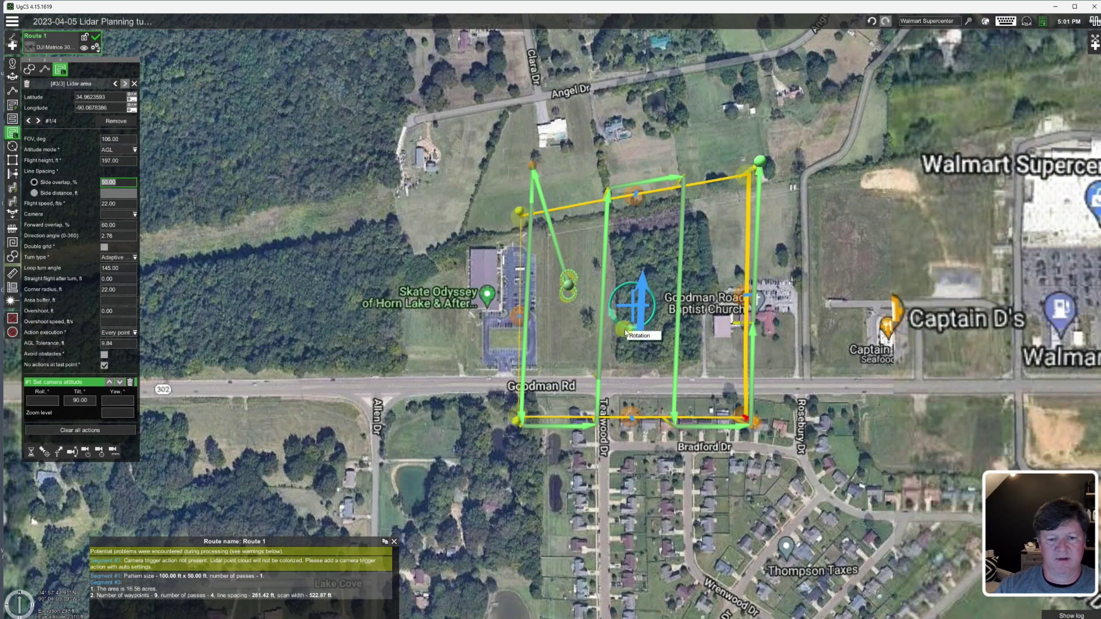
# Hide Route 1 and start a new route from scratch named "Lidar Planning from Scratch" for the DJI Matrice 300 RTK 35mm
pyautogui.click(85, 50)
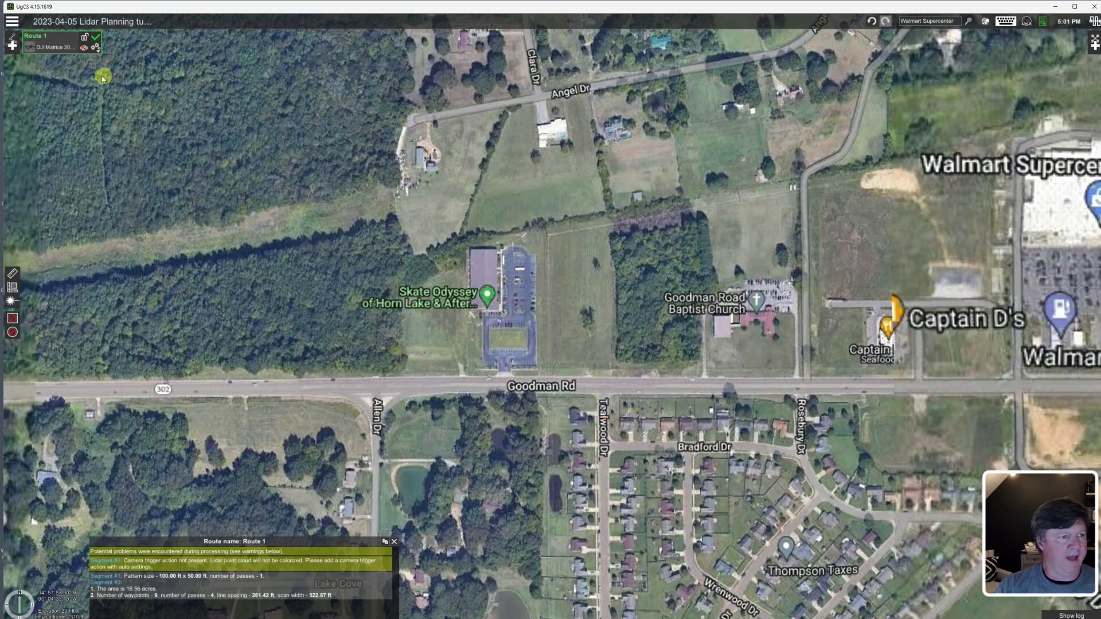
pyautogui.click(13, 46)
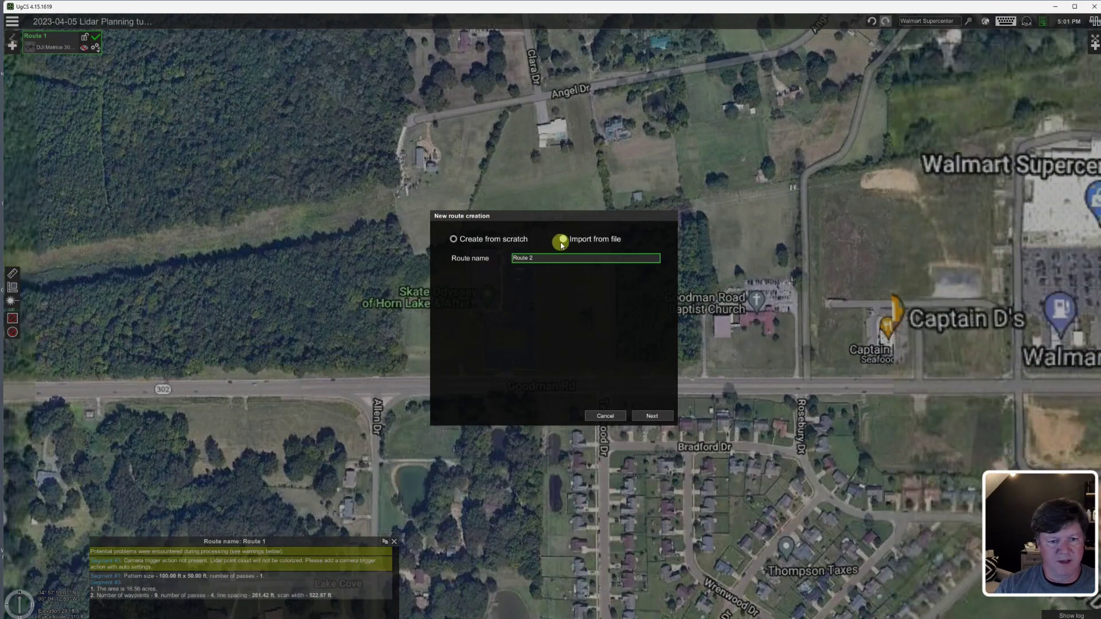
pyautogui.moveTo(546, 259); pyautogui.dragTo(505, 260)
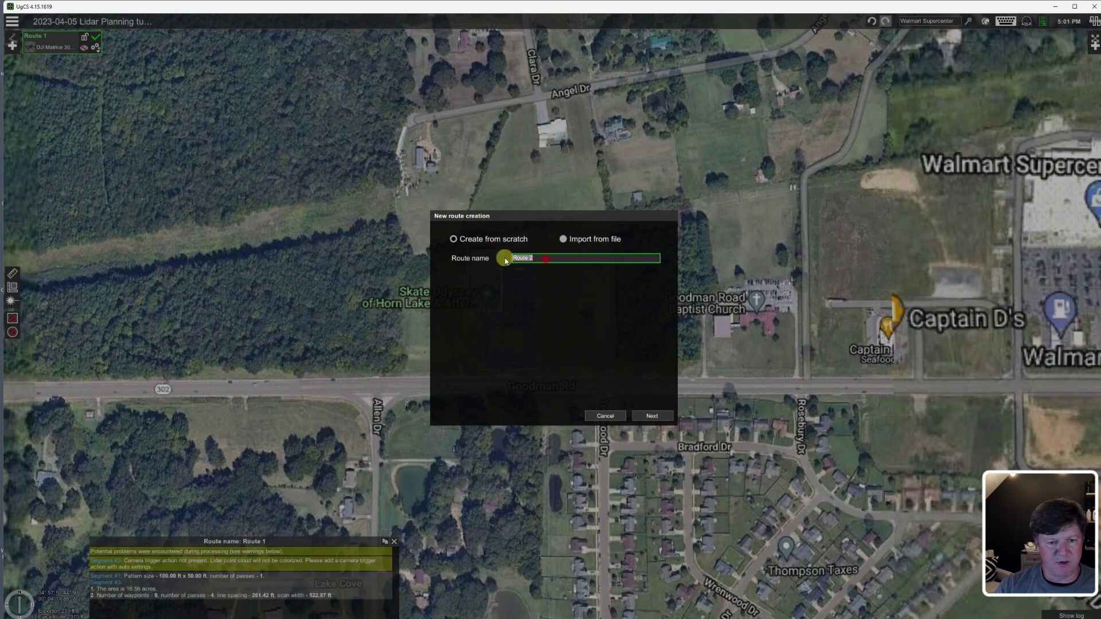
pyautogui.write('Lidar Planning from Scratch')
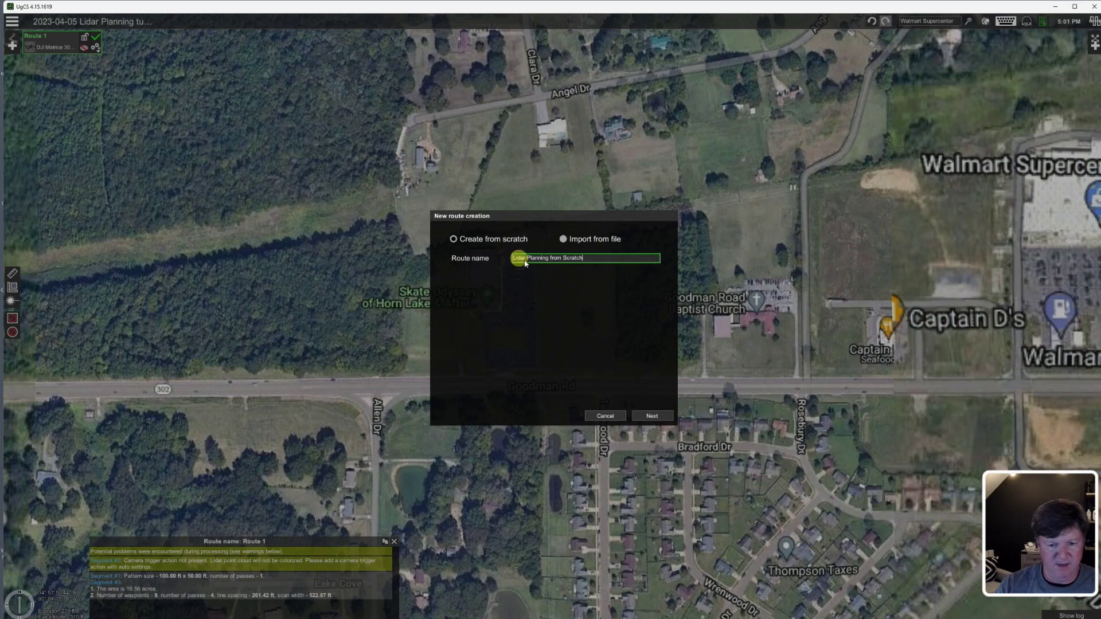
pyautogui.click(652, 416)
pyautogui.click(564, 310)
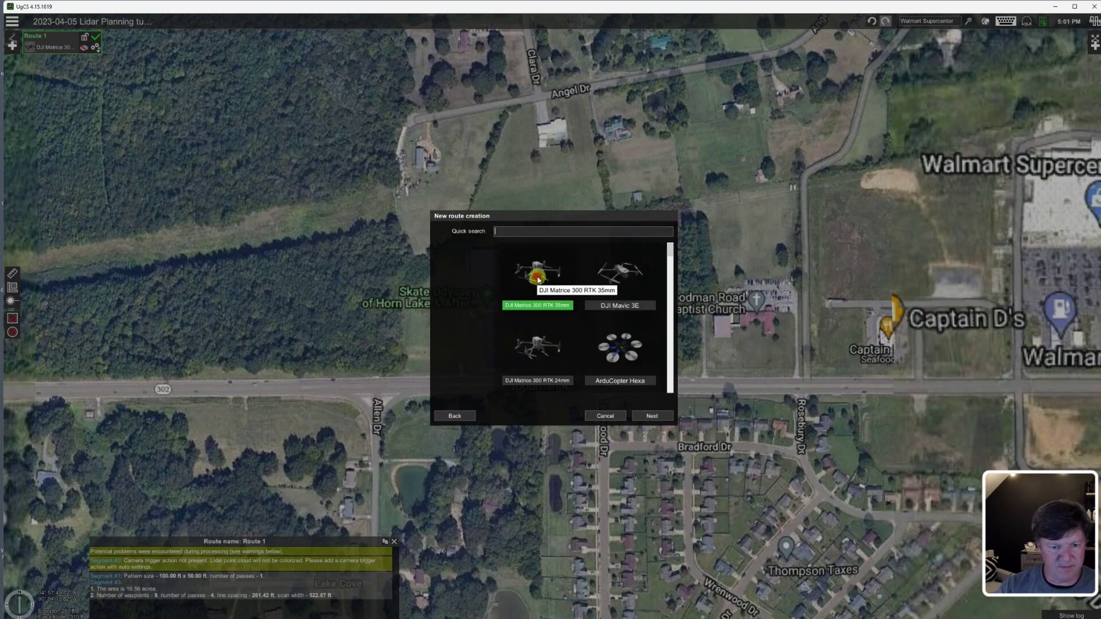
pyautogui.click(658, 416)
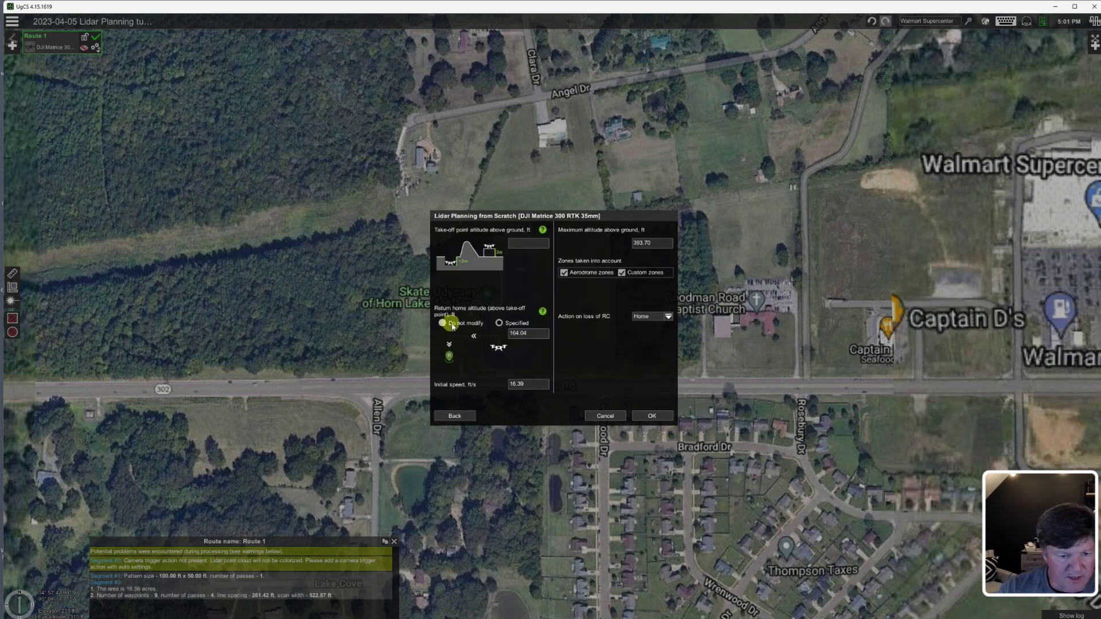
# Set the return home altitude to 250 ft and the initial speed to 22 ft/s using the MPH conversion sheet, and create the route
pyautogui.click(522, 333)
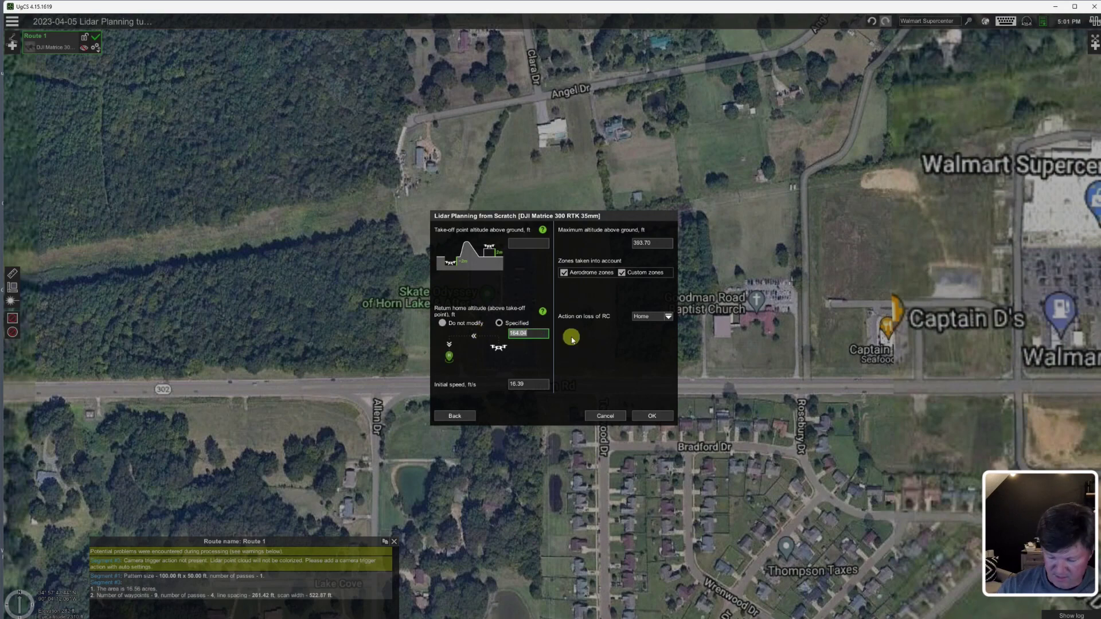
pyautogui.write('250')
pyautogui.press('Tab')
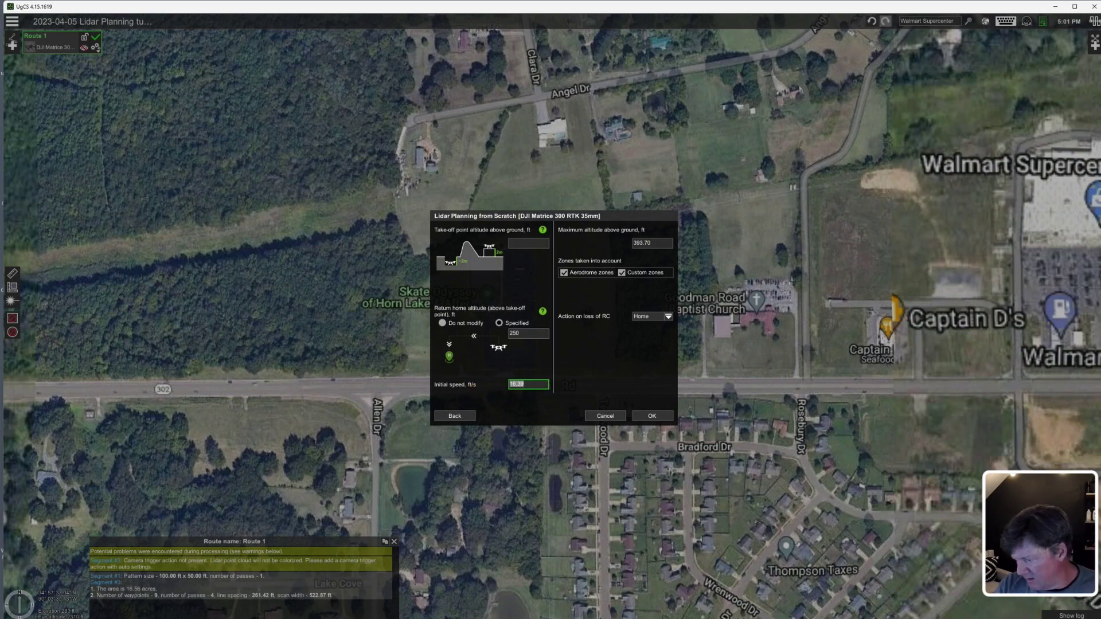
pyautogui.hotkey('alt', 'Tab')
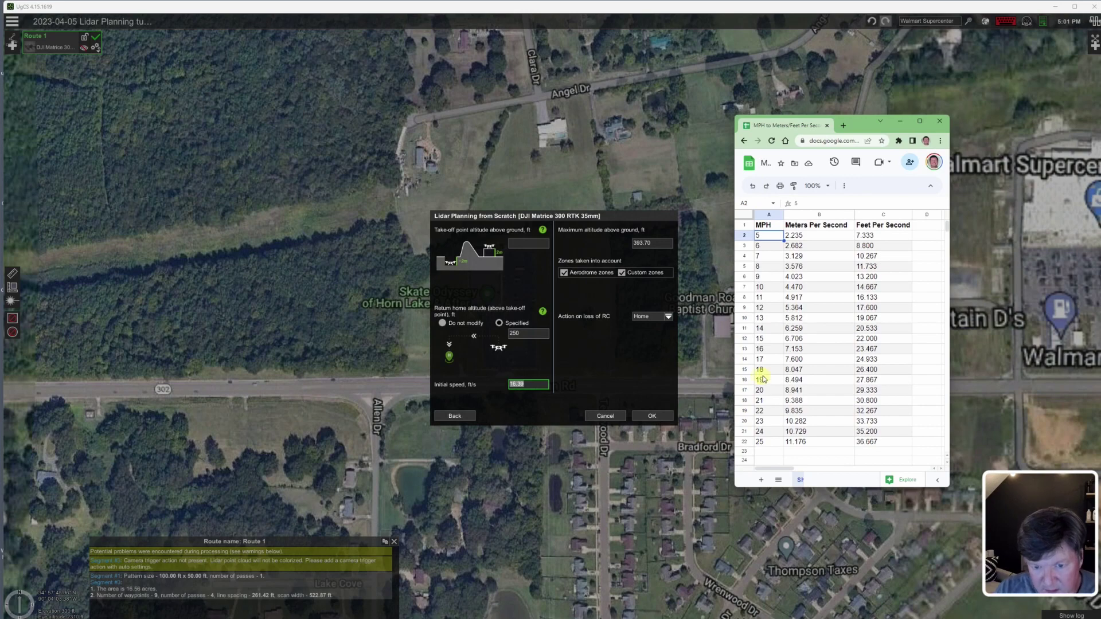
pyautogui.click(532, 386)
pyautogui.write('22')
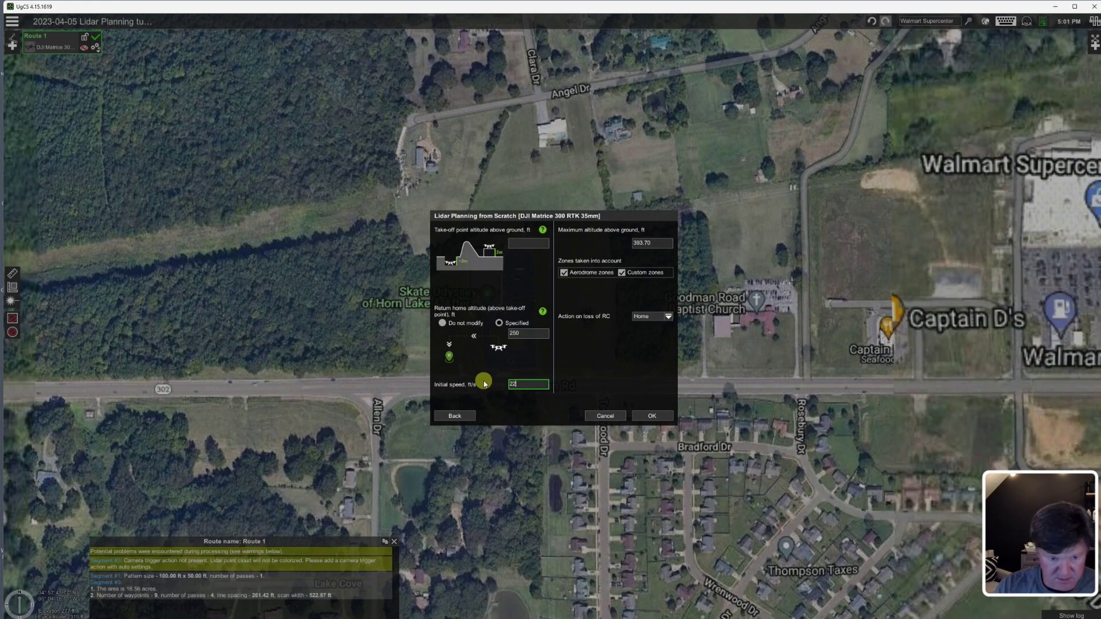
pyautogui.press('Tab')
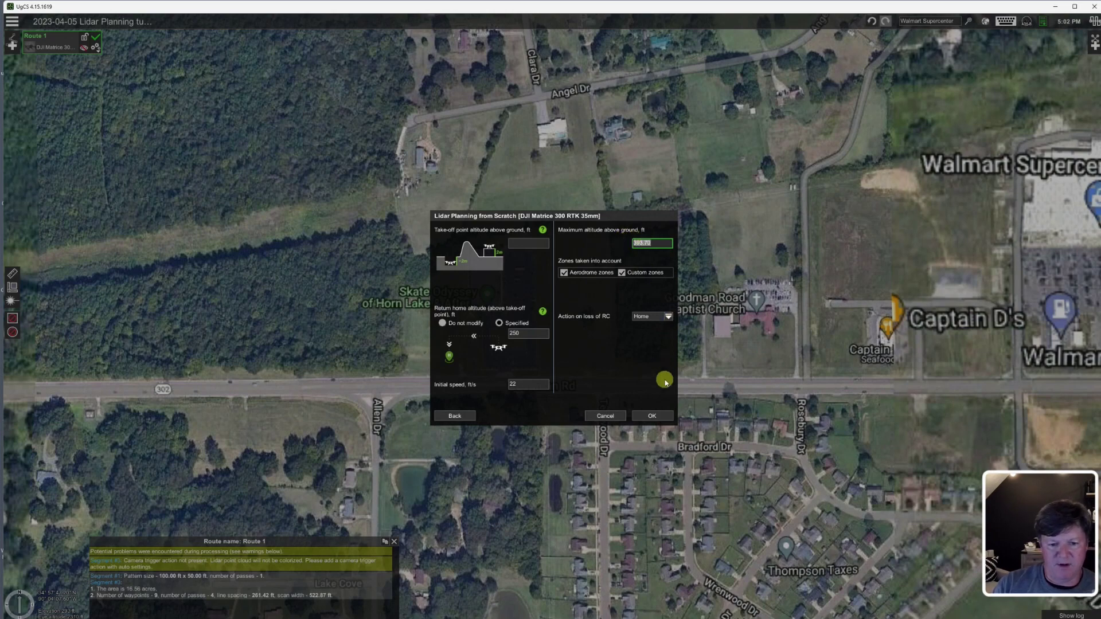
pyautogui.click(652, 418)
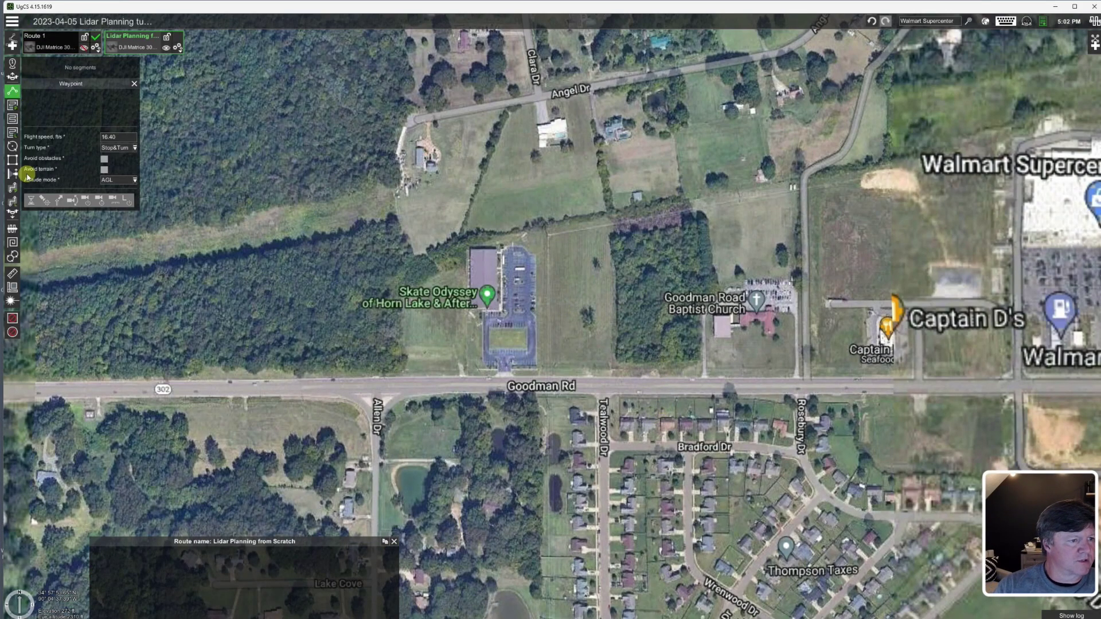
# Draw a four-corner lidar area of about 17 acres from Skate Odyssey to Goodman Road Baptist Church, extending just south of Goodman Rd
pyautogui.click(13, 136)
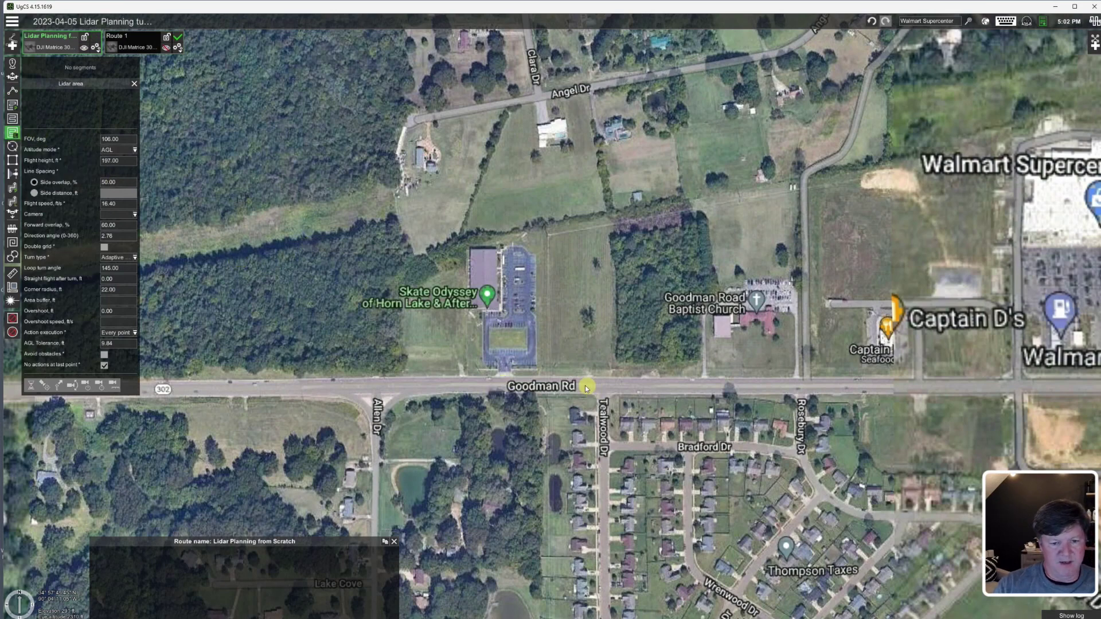
pyautogui.click(516, 414)
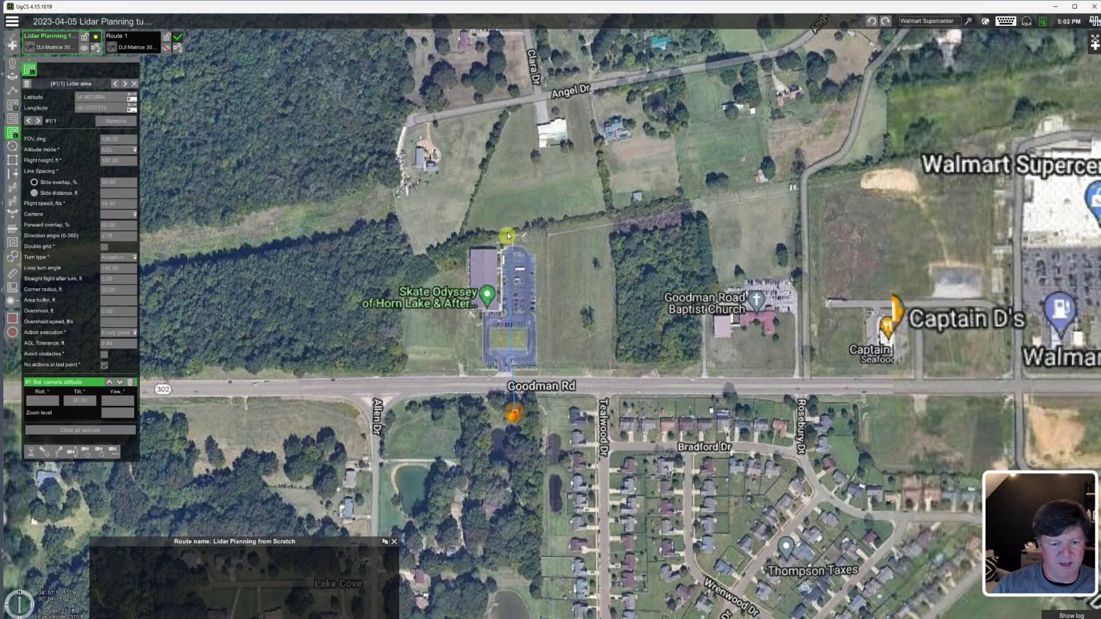
pyautogui.click(516, 199)
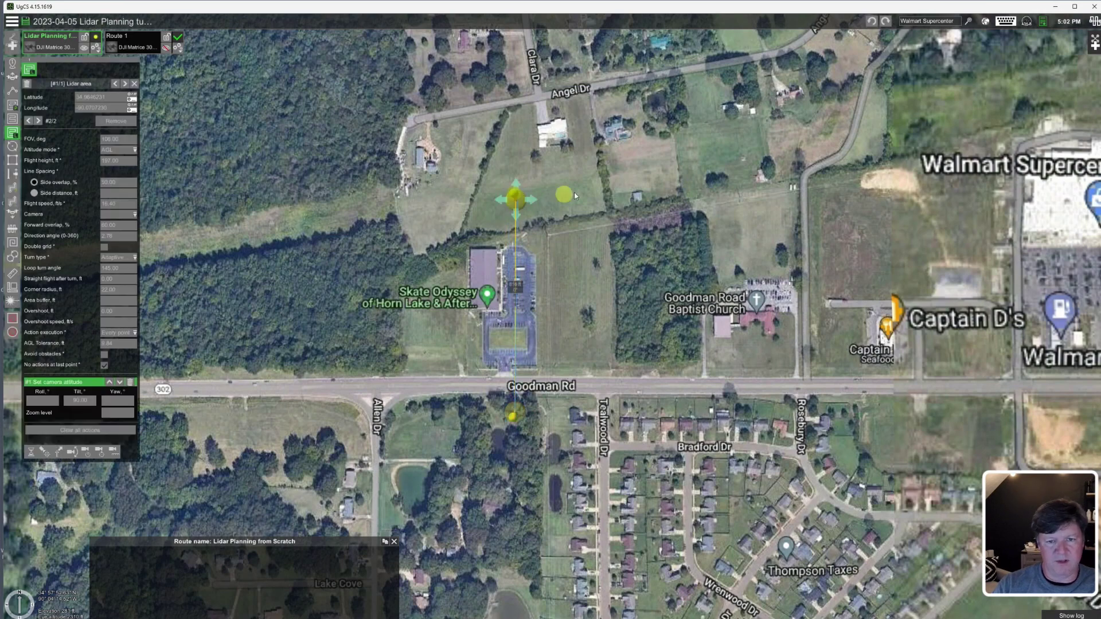
pyautogui.click(731, 161)
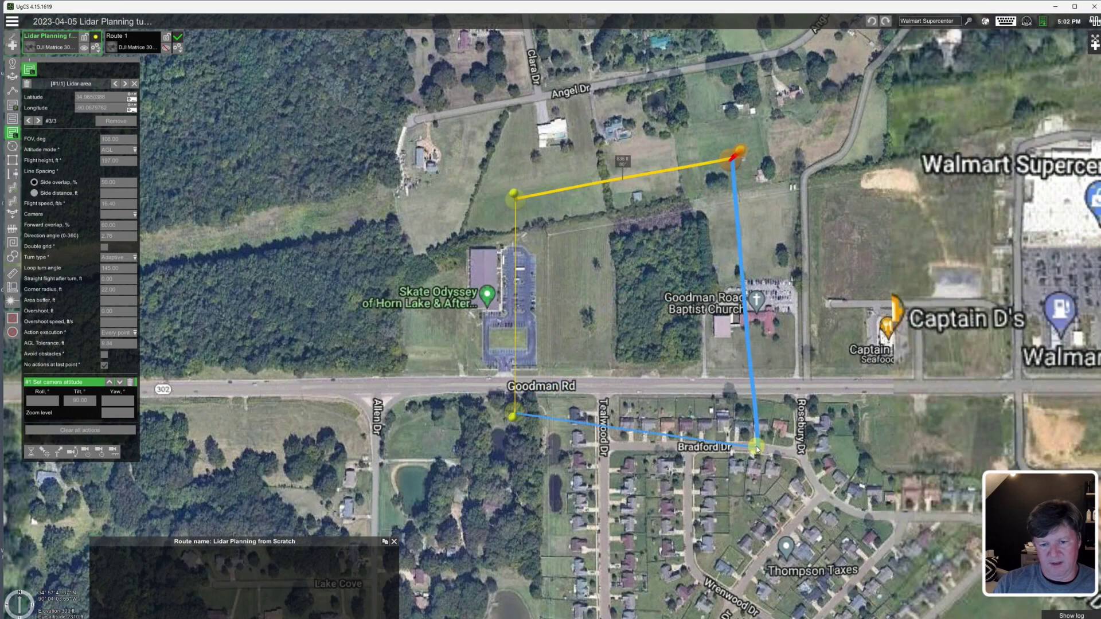
pyautogui.click(739, 419)
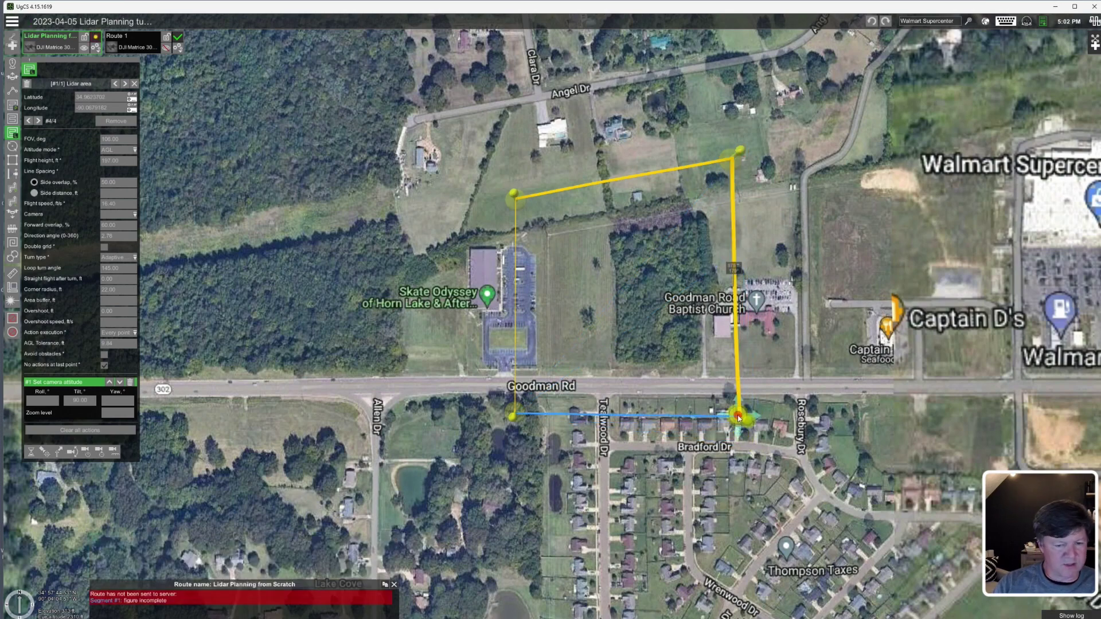
pyautogui.rightClick(739, 418)
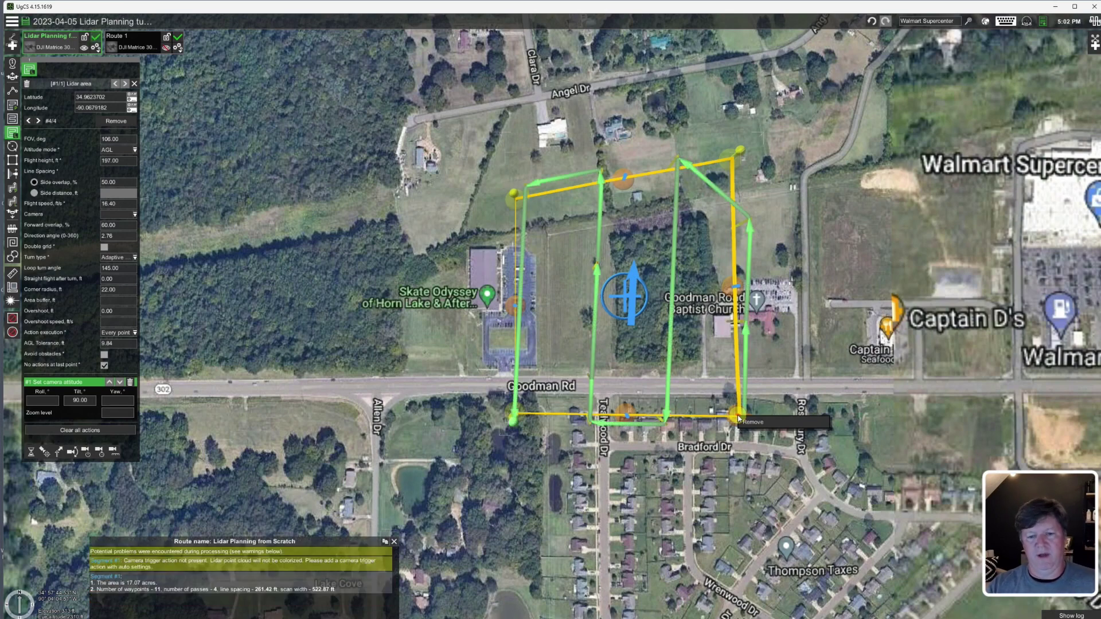
# Move the lidar area's northeast corner slightly east so the easternmost flight line runs the full length
pyautogui.scroll(1, 711, 277)
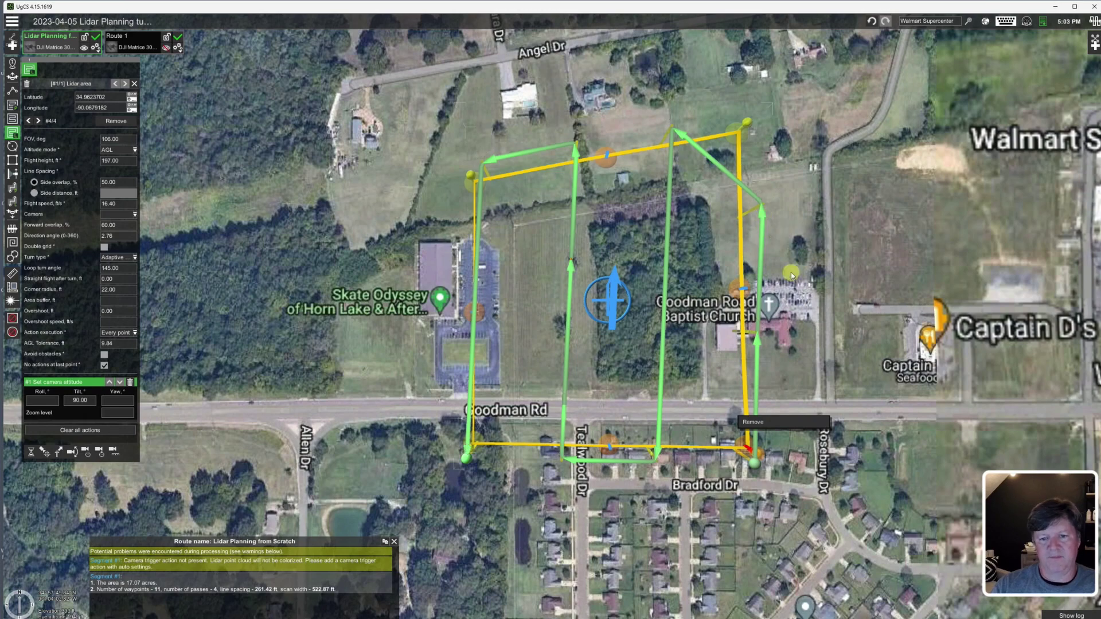
pyautogui.click(739, 133)
pyautogui.moveTo(739, 134); pyautogui.dragTo(755, 133)
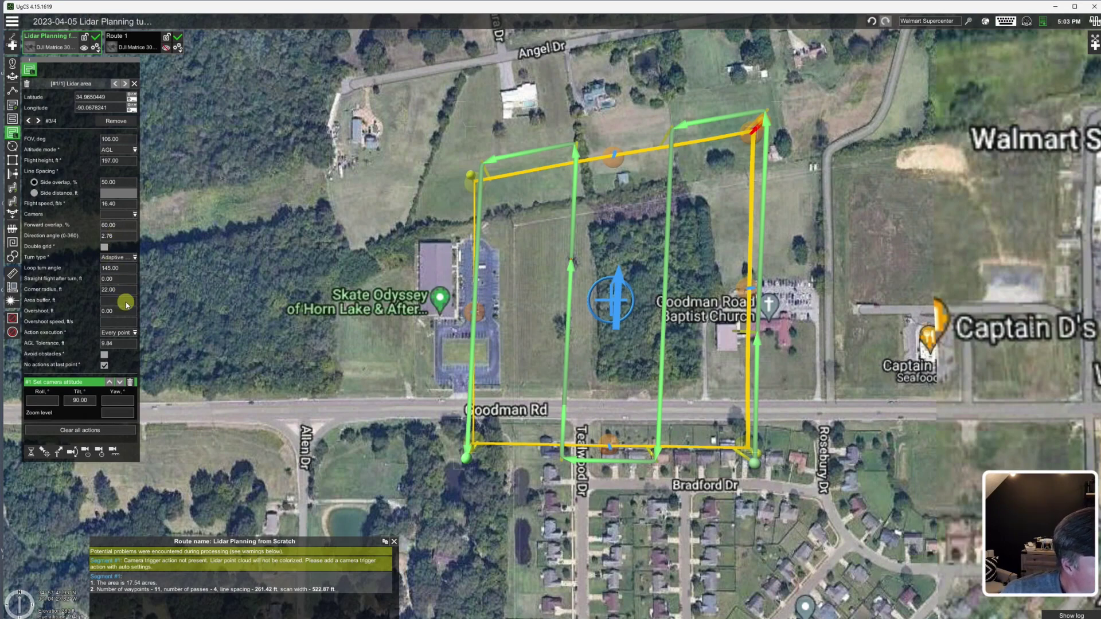
# Try a 100 ft overshoot on the lidar area's flight lines and set it back to 0
pyautogui.click(120, 312)
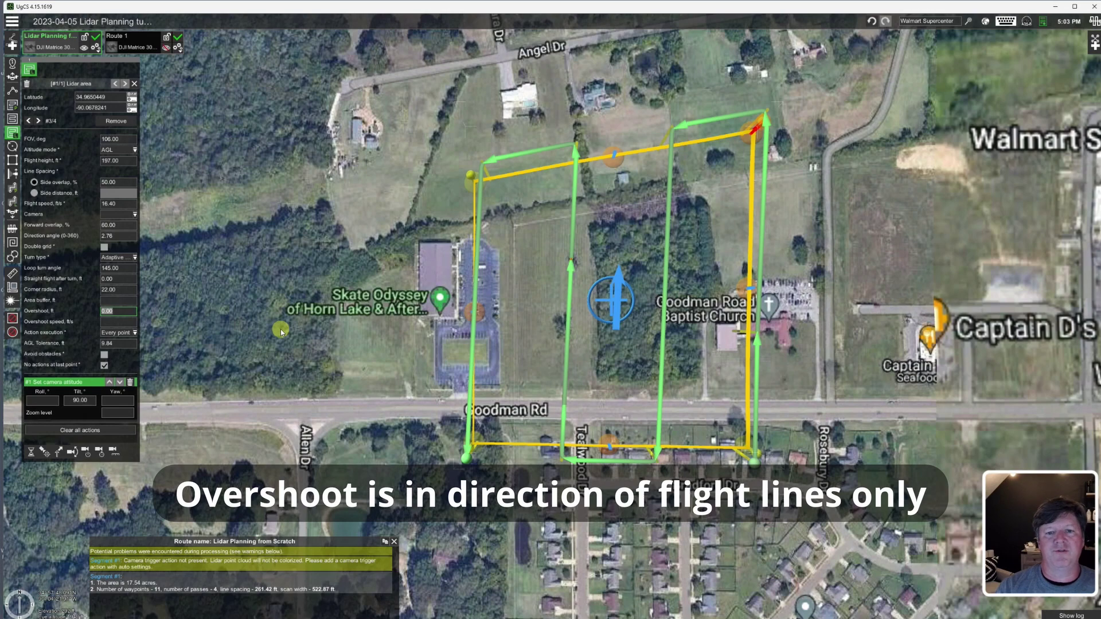
pyautogui.write('100')
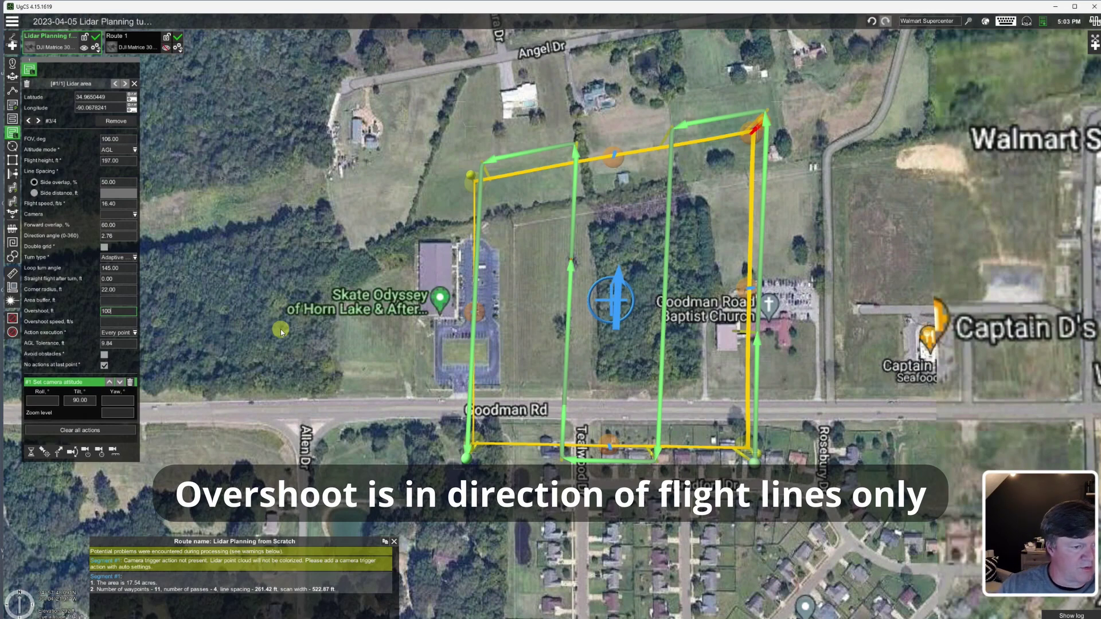
pyautogui.press('Return')
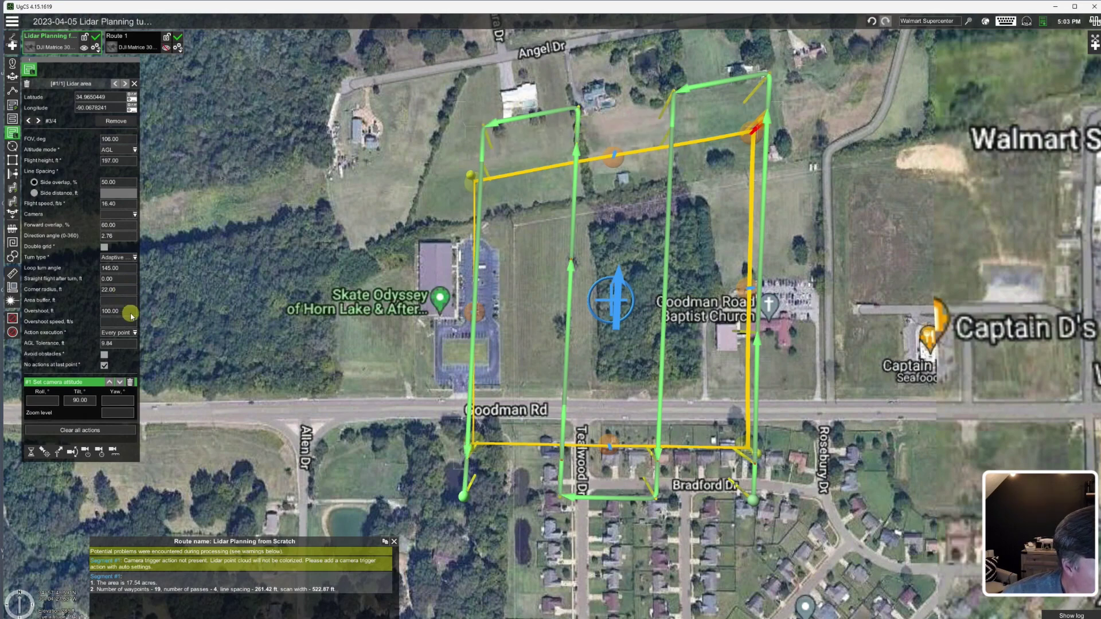
pyautogui.moveTo(131, 312); pyautogui.dragTo(78, 312)
pyautogui.write('0')
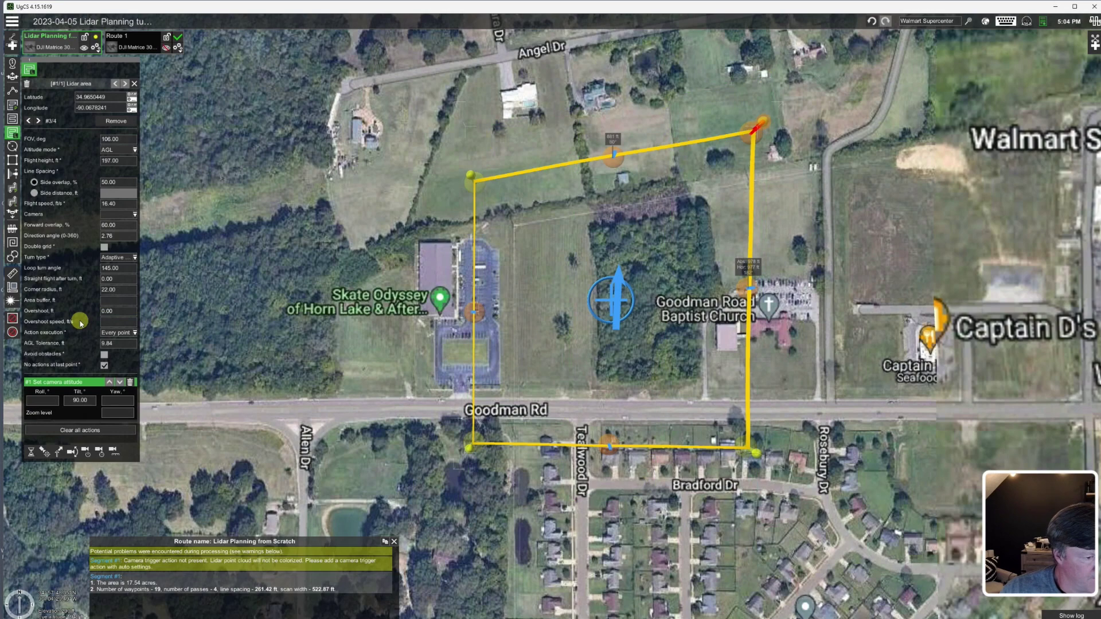
# Try a 100 ft area buffer around the lidar area and set it back to 0
pyautogui.click(121, 300)
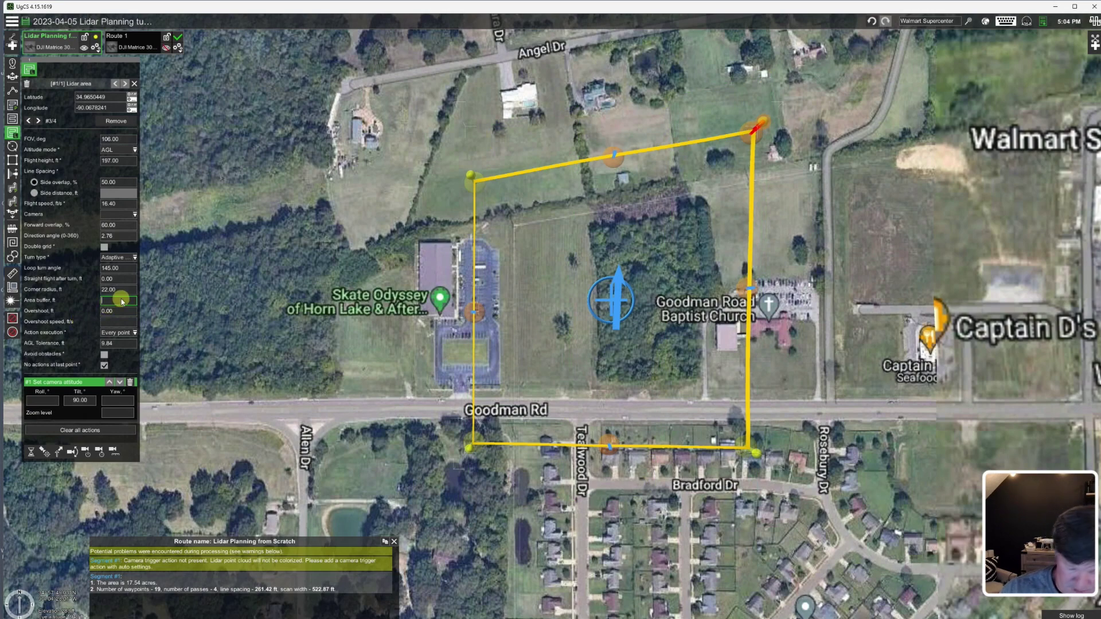
pyautogui.press('Return')
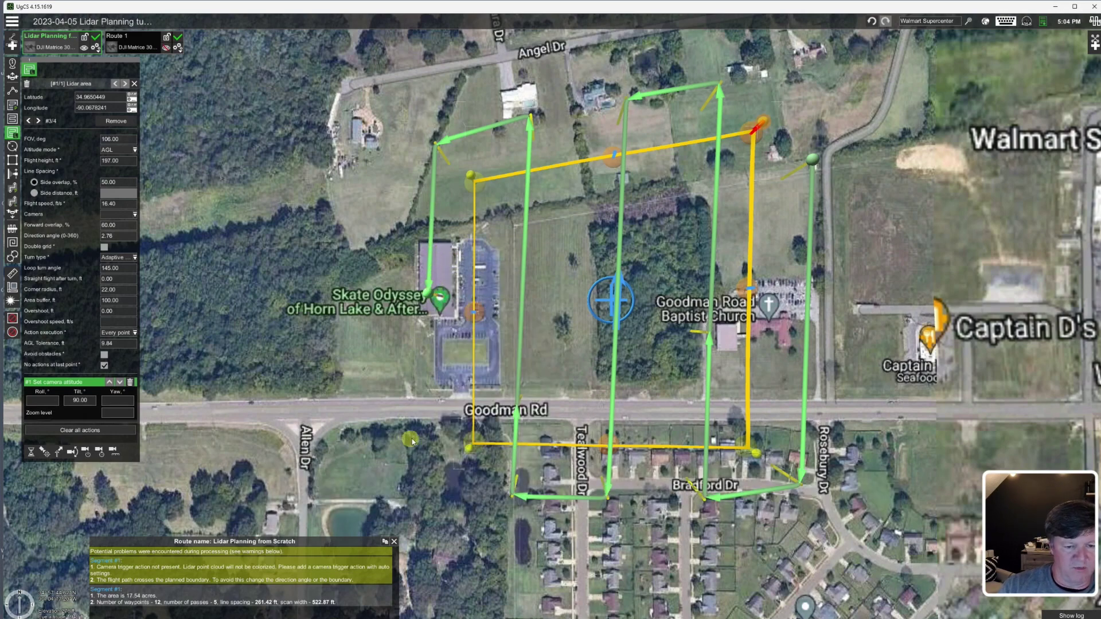
pyautogui.click(122, 300)
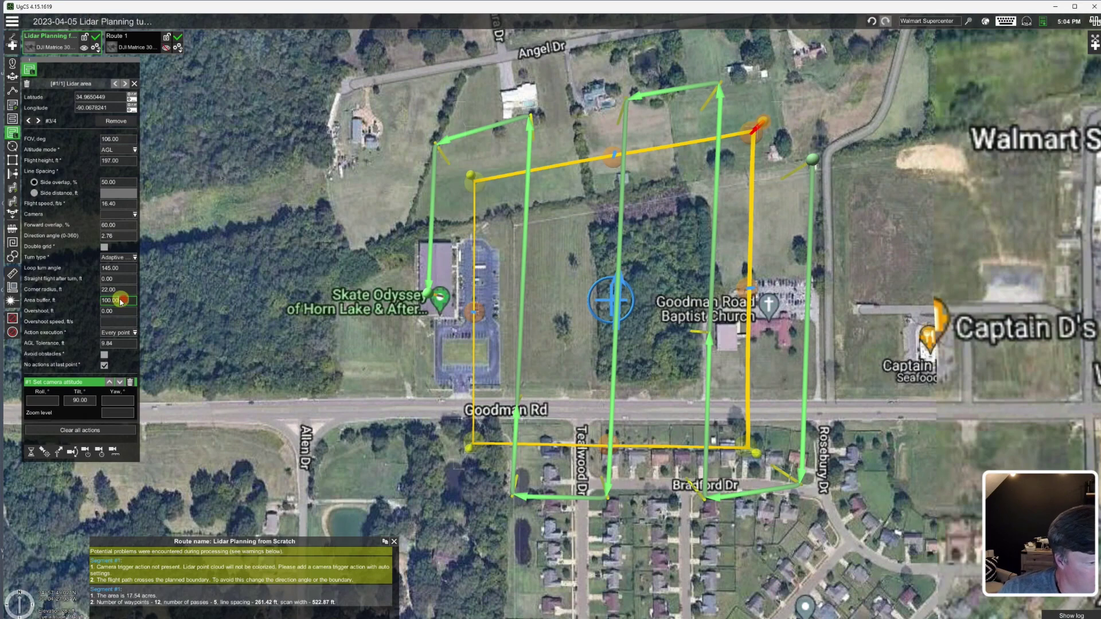
pyautogui.write('0')
pyautogui.press('Return')
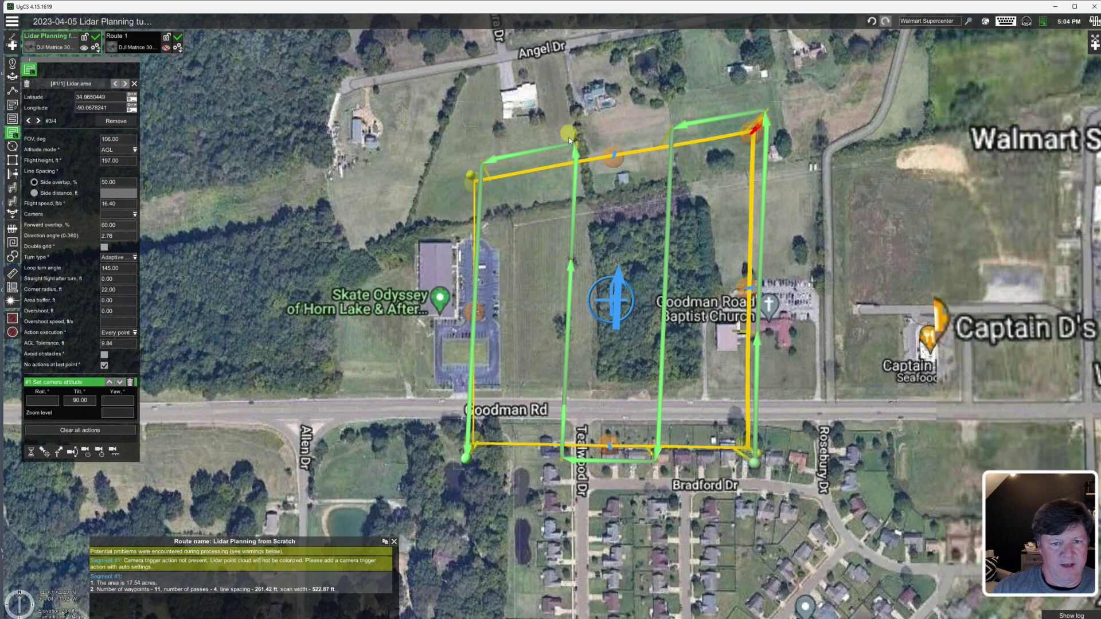
# Try corner radii of 5 ft and 1 ft on the lidar area's turns, and restore the radius to 22 ft
pyautogui.scroll(3, 576, 152)
pyautogui.scroll(2, 576, 153)
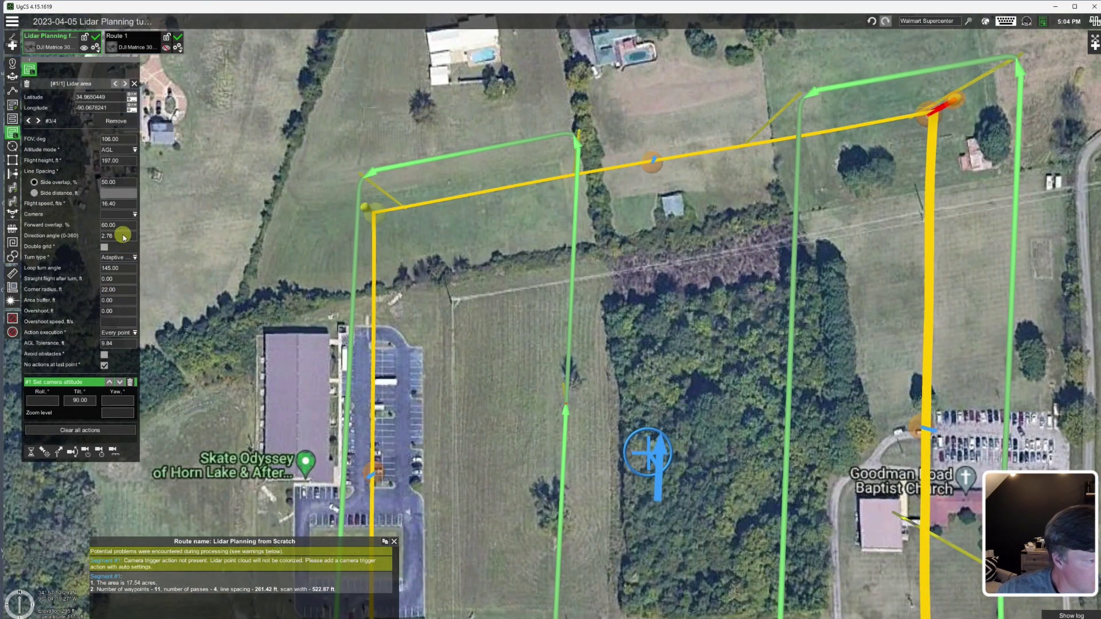
pyautogui.click(125, 292)
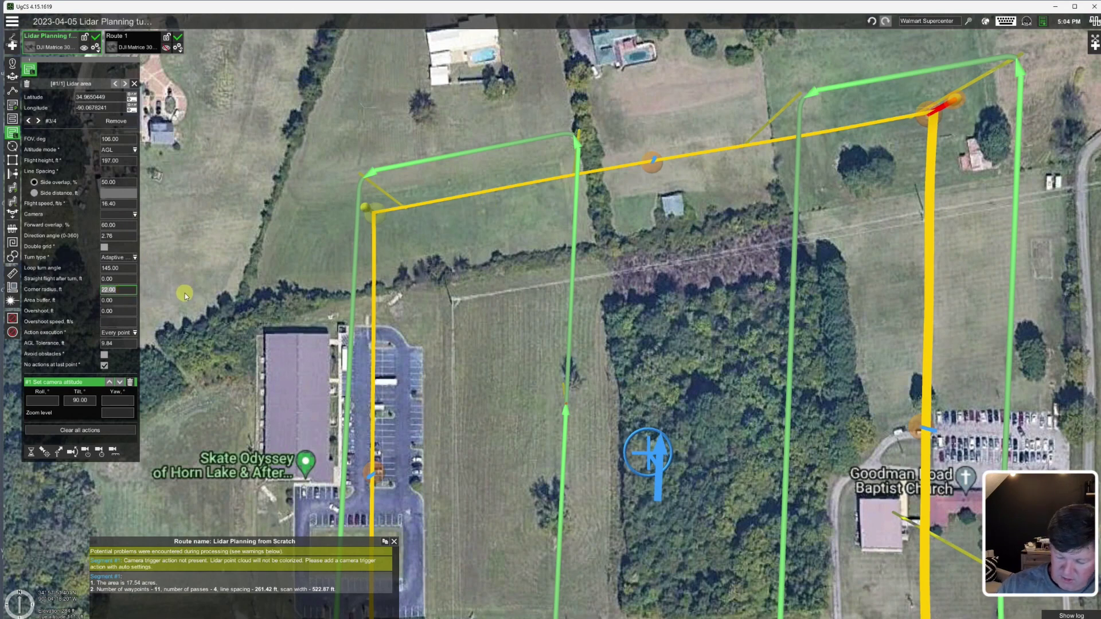
pyautogui.write('5')
pyautogui.press('Return')
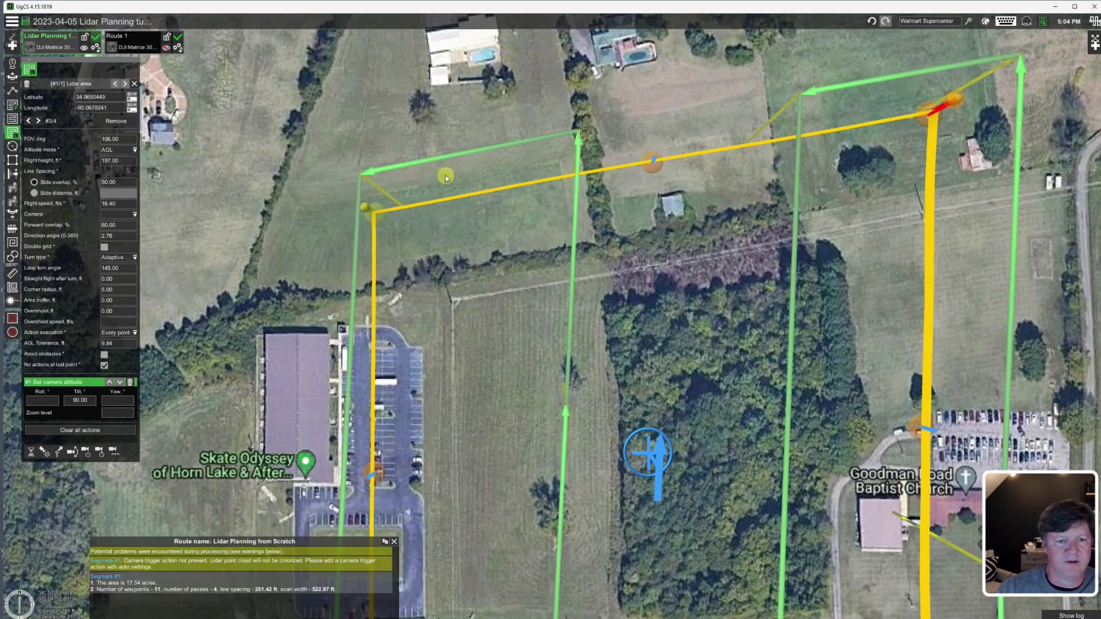
pyautogui.click(124, 291)
pyautogui.write('1')
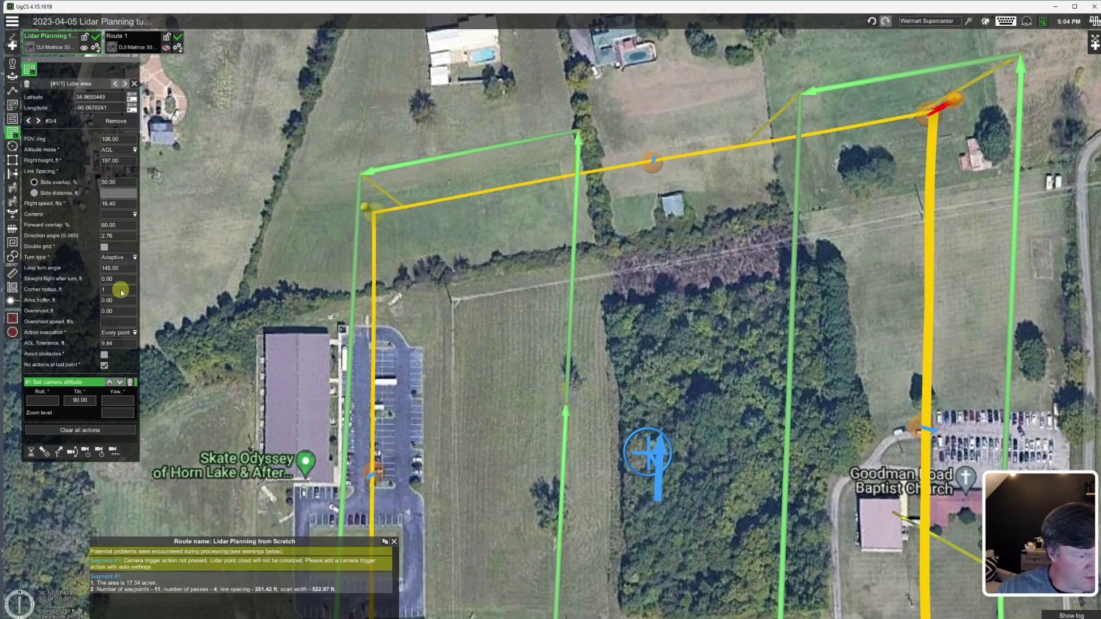
pyautogui.press('Return')
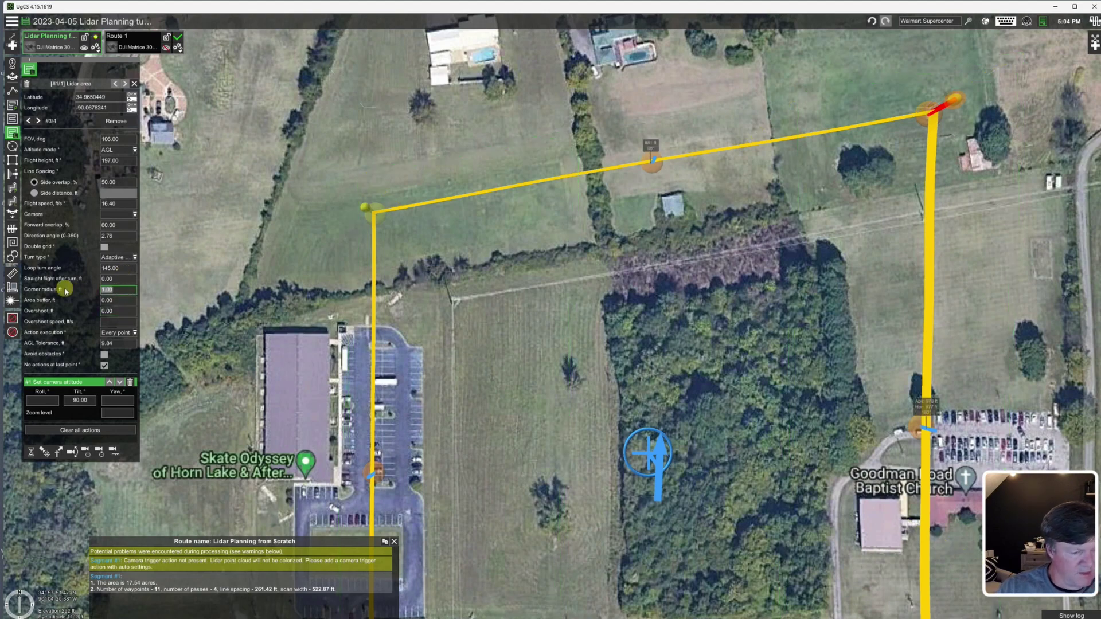
pyautogui.write('22')
pyautogui.press('Return')
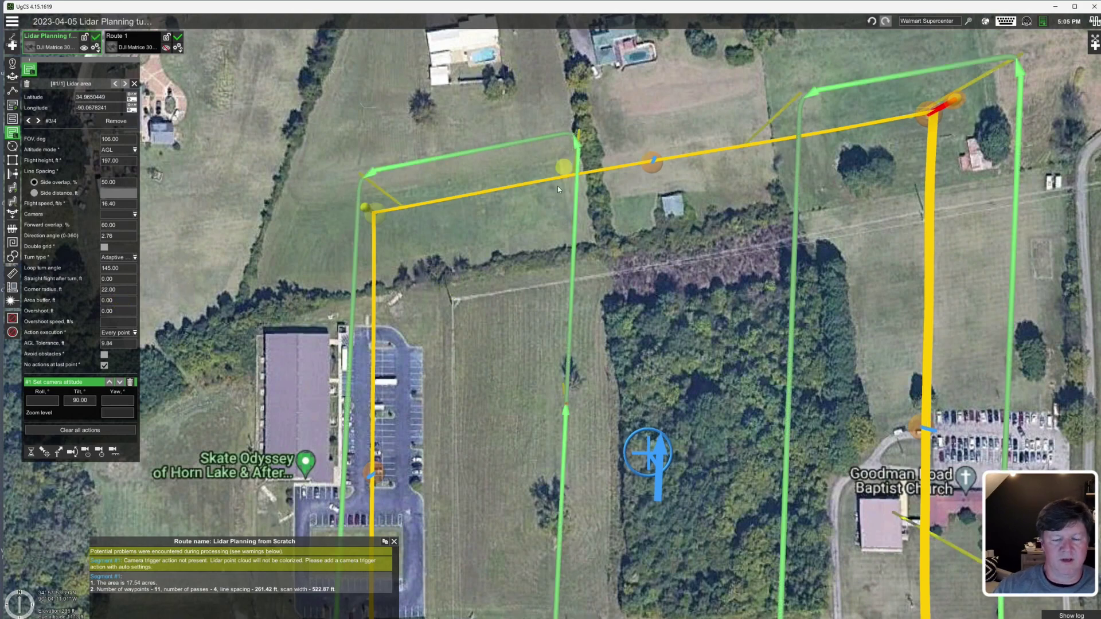
# Add an IMU calibration pattern in the open field between Skate Odyssey and the woods
pyautogui.scroll(-5, 657, 207)
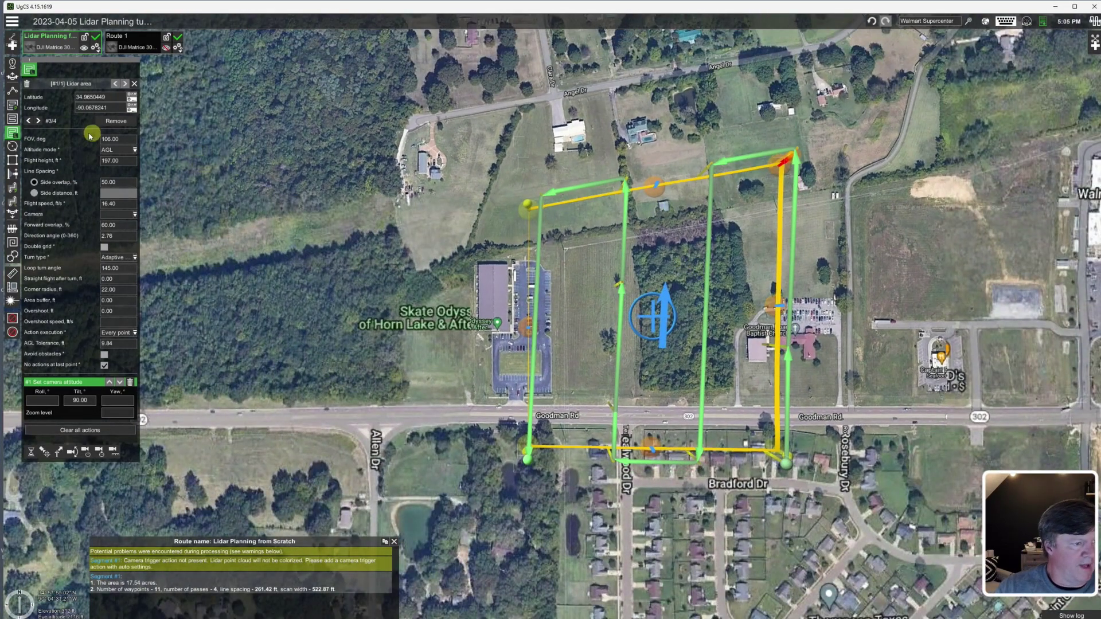
pyautogui.click(13, 257)
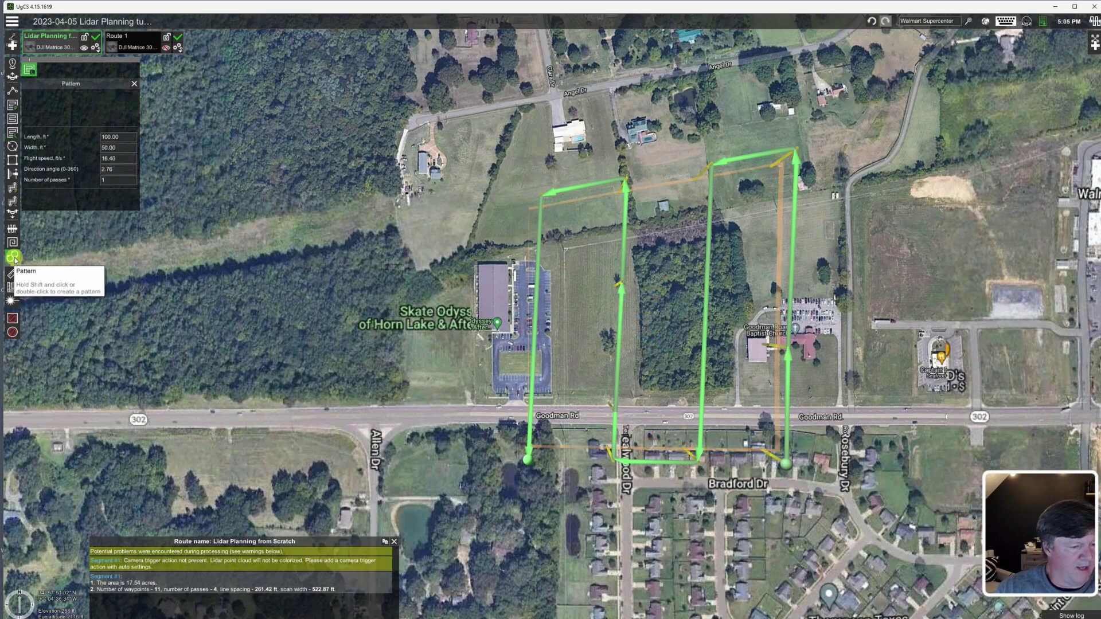
pyautogui.doubleClick(586, 302)
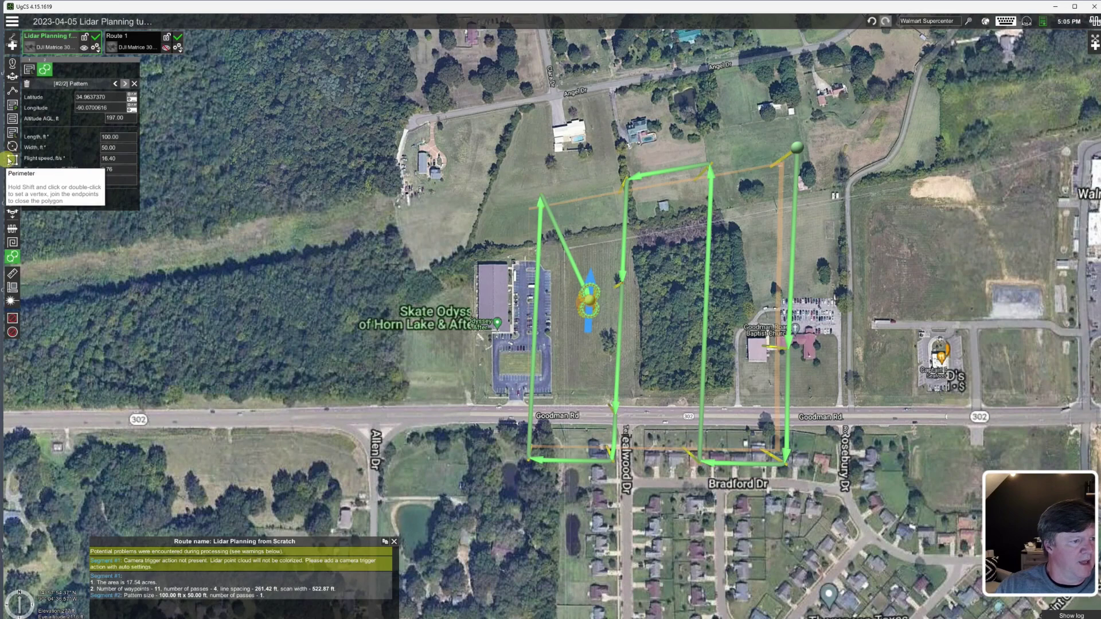
# Add a first waypoint to the route and move it north of the lidar area, near the westernmost flight line
pyautogui.click(13, 63)
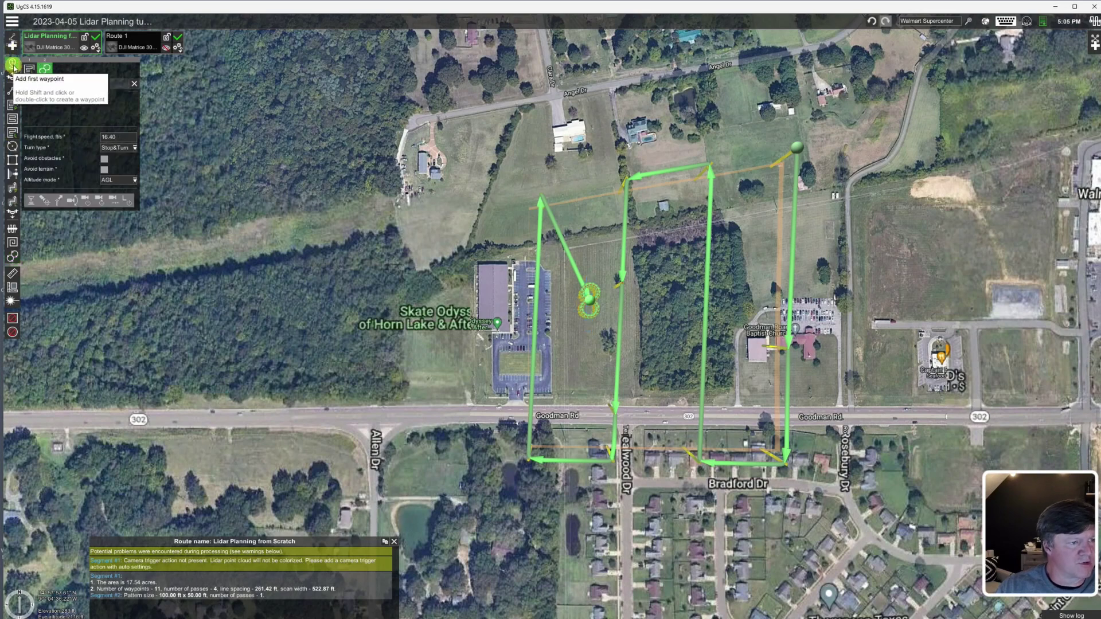
pyautogui.click(576, 219)
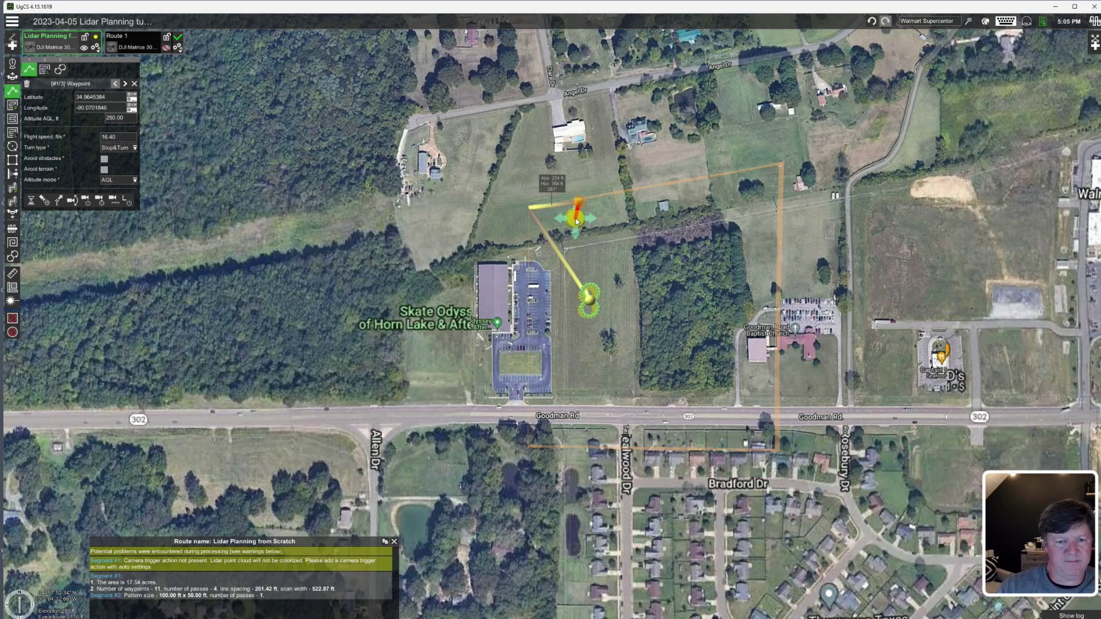
pyautogui.scroll(4, 569, 220)
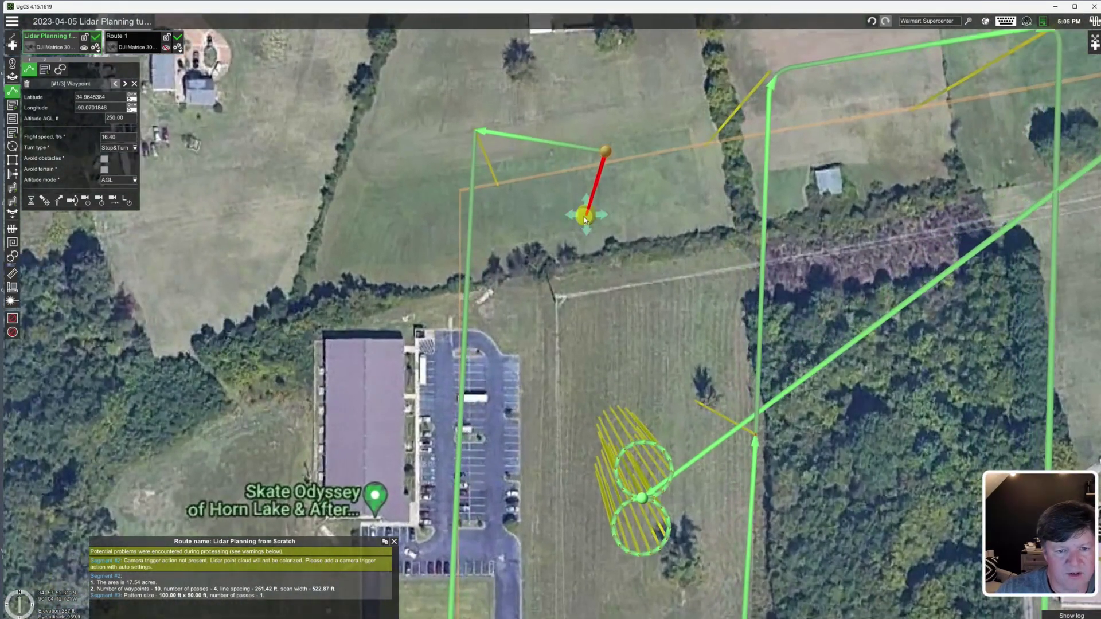
pyautogui.moveTo(583, 216); pyautogui.dragTo(484, 126)
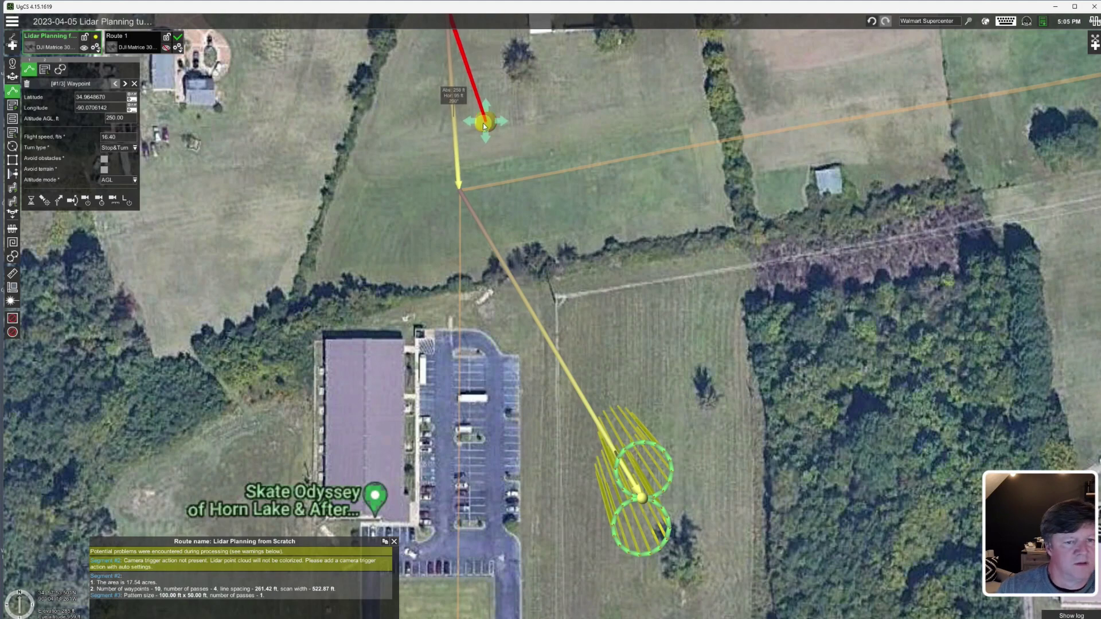
# Reorder the route segments so the calibration pattern comes first, ahead of the waypoint and the lidar area
pyautogui.click(60, 71)
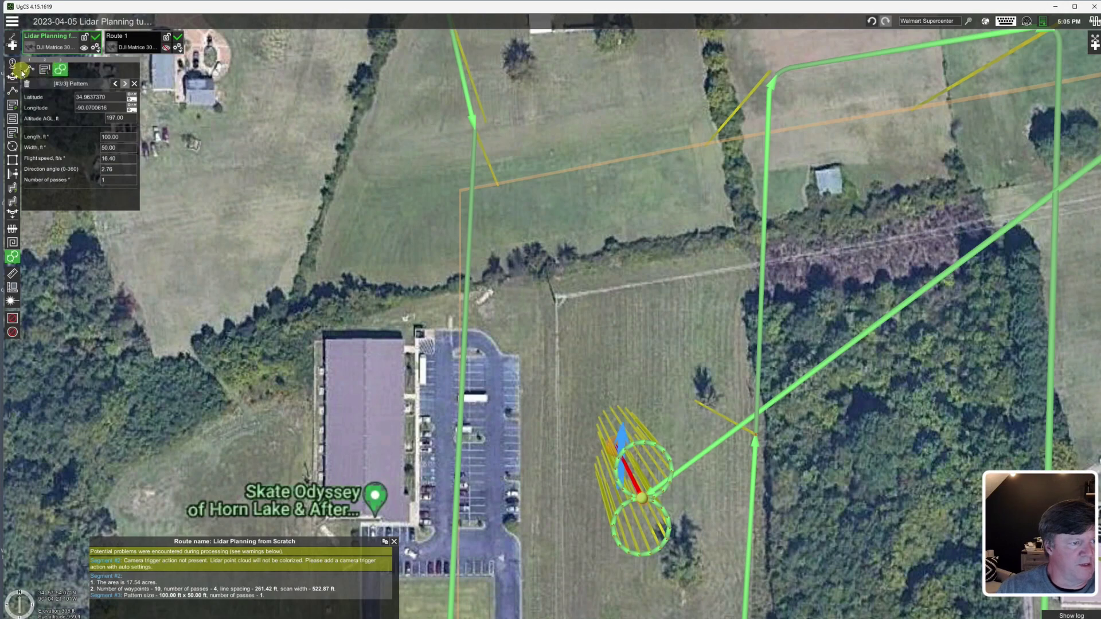
pyautogui.moveTo(60, 71); pyautogui.dragTo(31, 72)
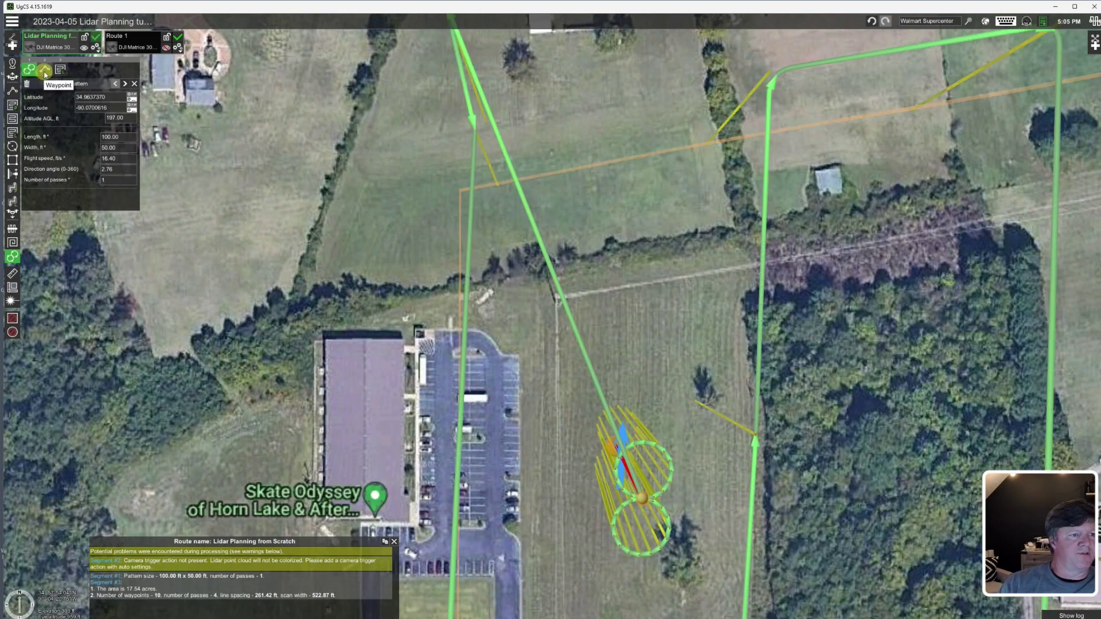
pyautogui.scroll(-1, 457, 261)
pyautogui.scroll(-2, 457, 261)
pyautogui.scroll(3, 445, 184)
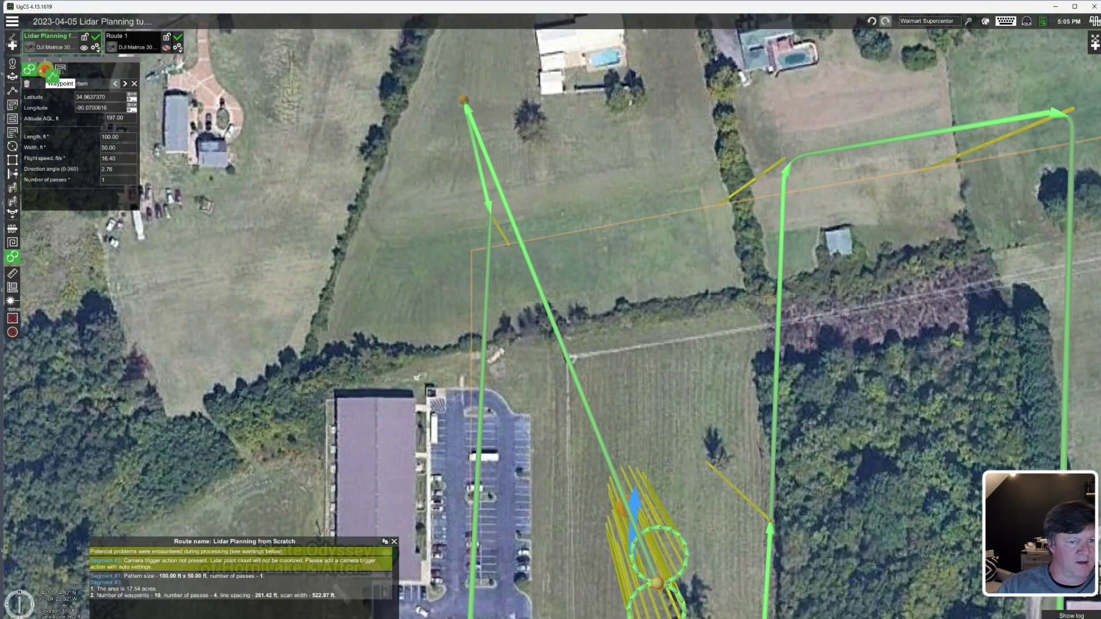
# Set the approach waypoint's altitude to 197 ft AGL and shift it into line with the westernmost flight line
pyautogui.click(45, 70)
pyautogui.click(507, 167)
pyautogui.moveTo(507, 166); pyautogui.dragTo(498, 166)
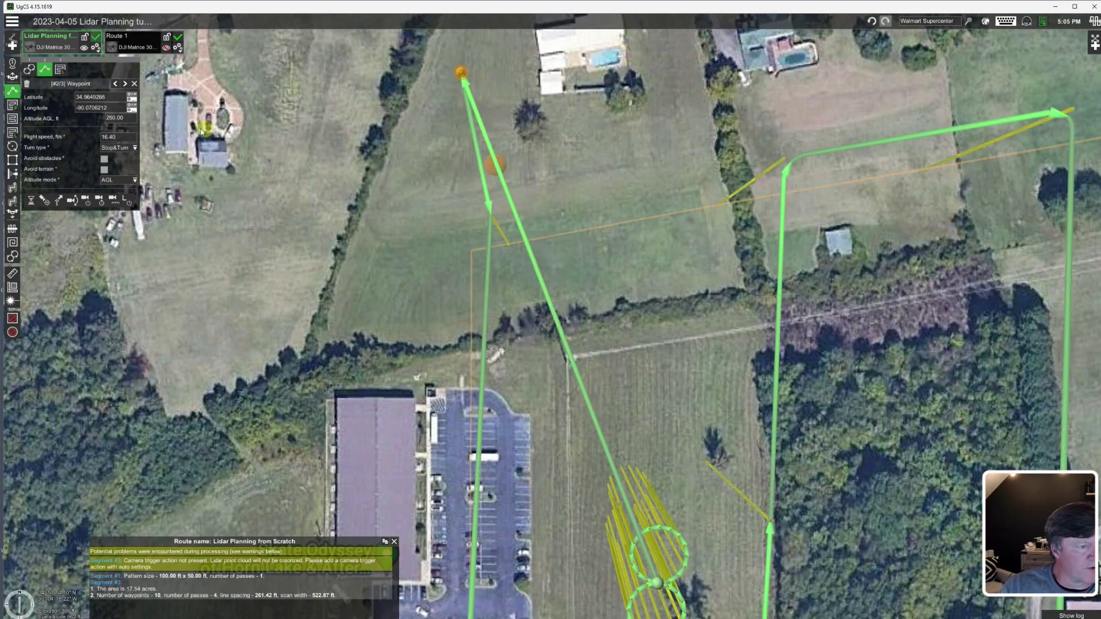
pyautogui.click(127, 120)
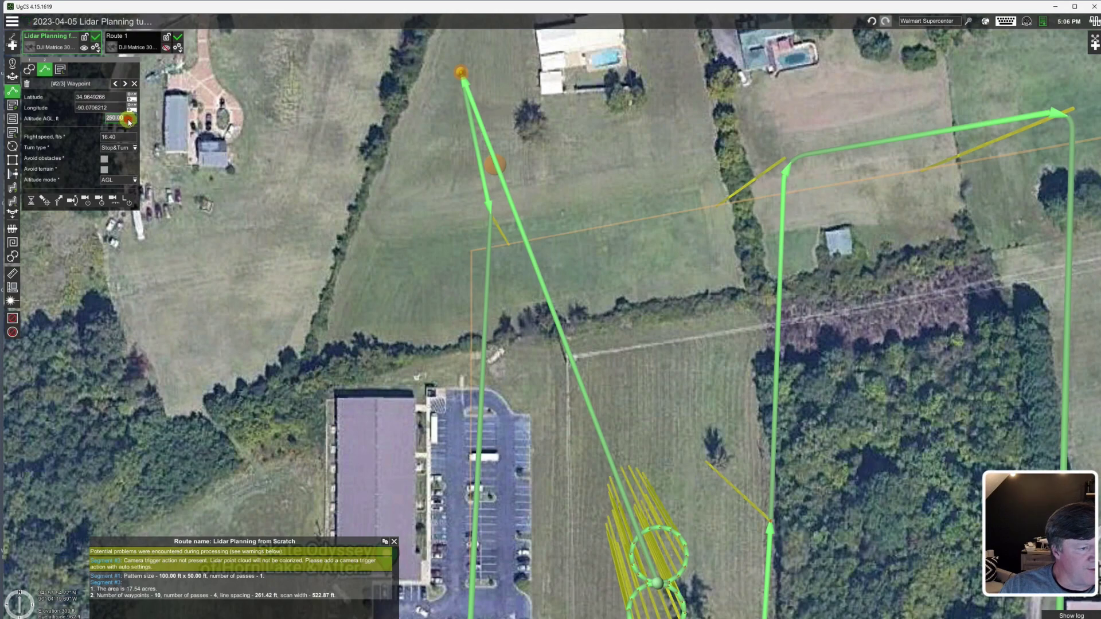
pyautogui.write('197')
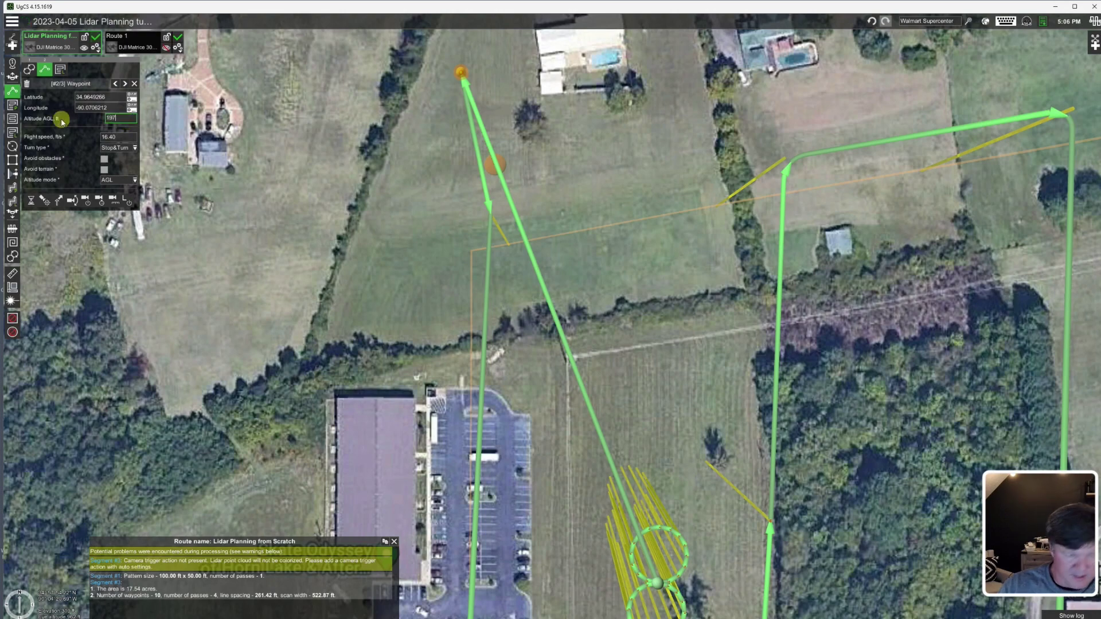
pyautogui.press('Return')
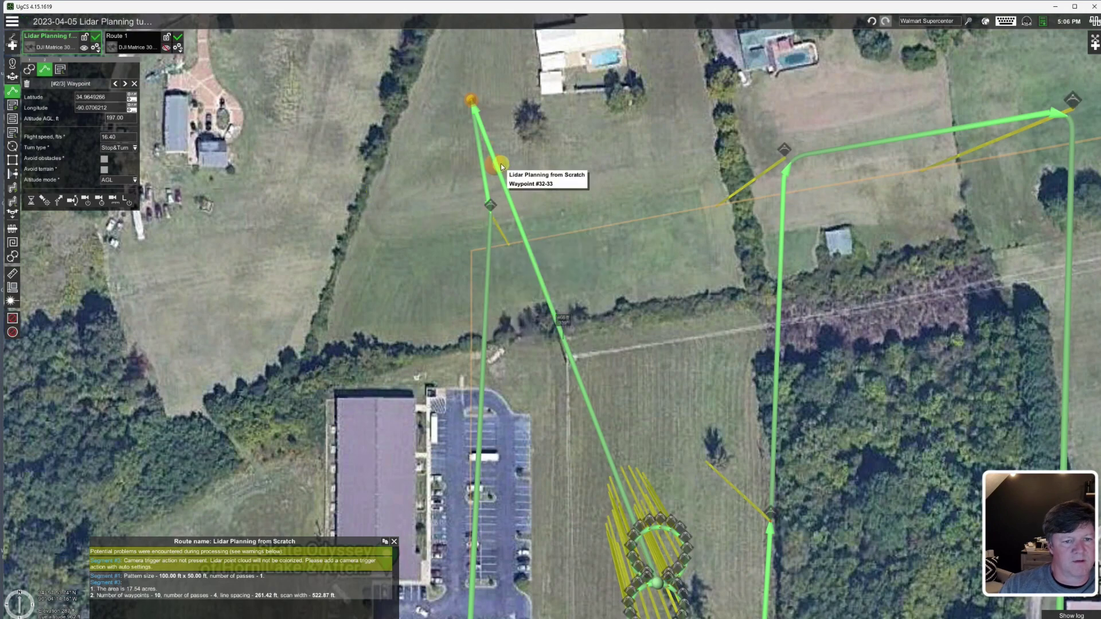
pyautogui.moveTo(495, 165); pyautogui.dragTo(504, 163)
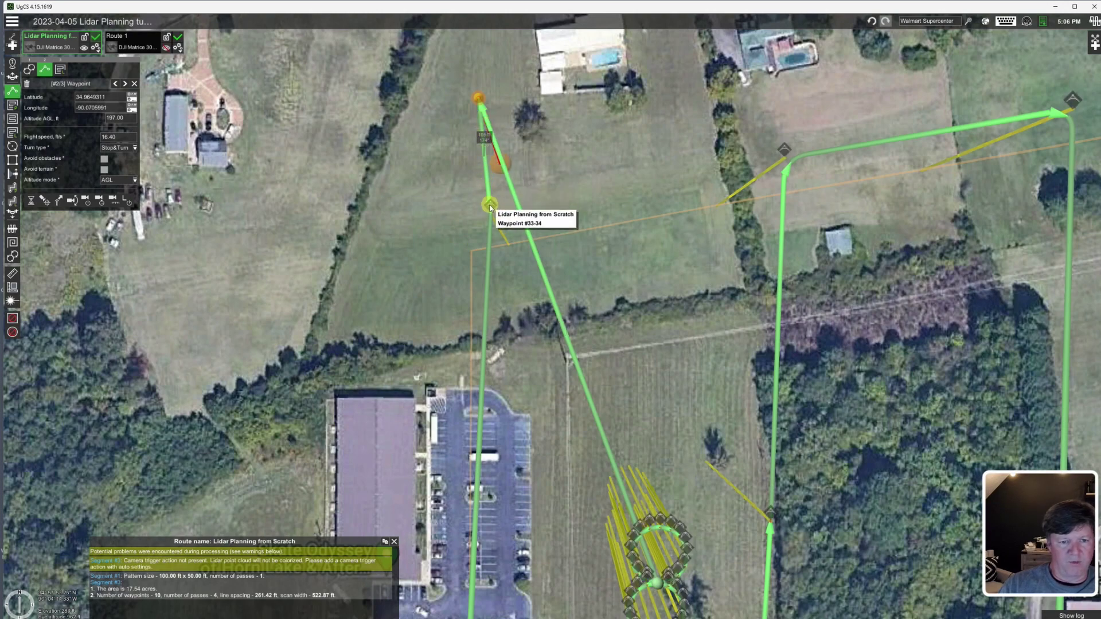
# Examine the whole route in 3D and from above, checking the calibration pattern, approach waypoint and lidar flight line heights
pyautogui.scroll(-3, 420, 300)
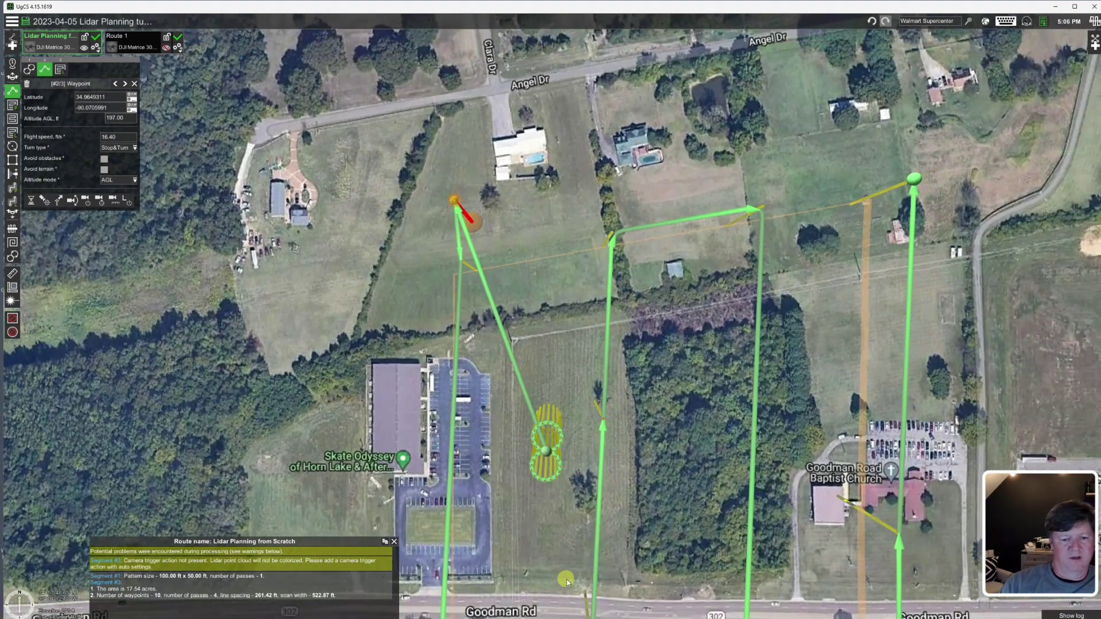
pyautogui.moveTo(558, 546); pyautogui.dragTo(551, 580, button='right')
pyautogui.scroll(-3, 552, 580)
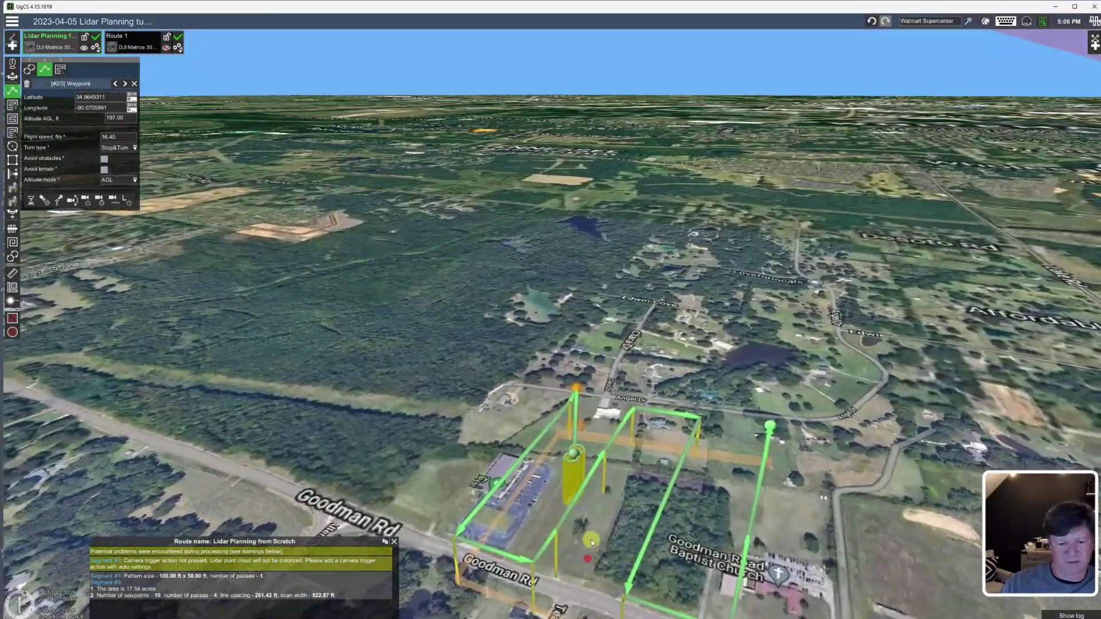
pyautogui.moveTo(590, 549); pyautogui.dragTo(553, 401)
pyautogui.moveTo(552, 401); pyautogui.dragTo(464, 437, button='right')
pyautogui.moveTo(468, 431)
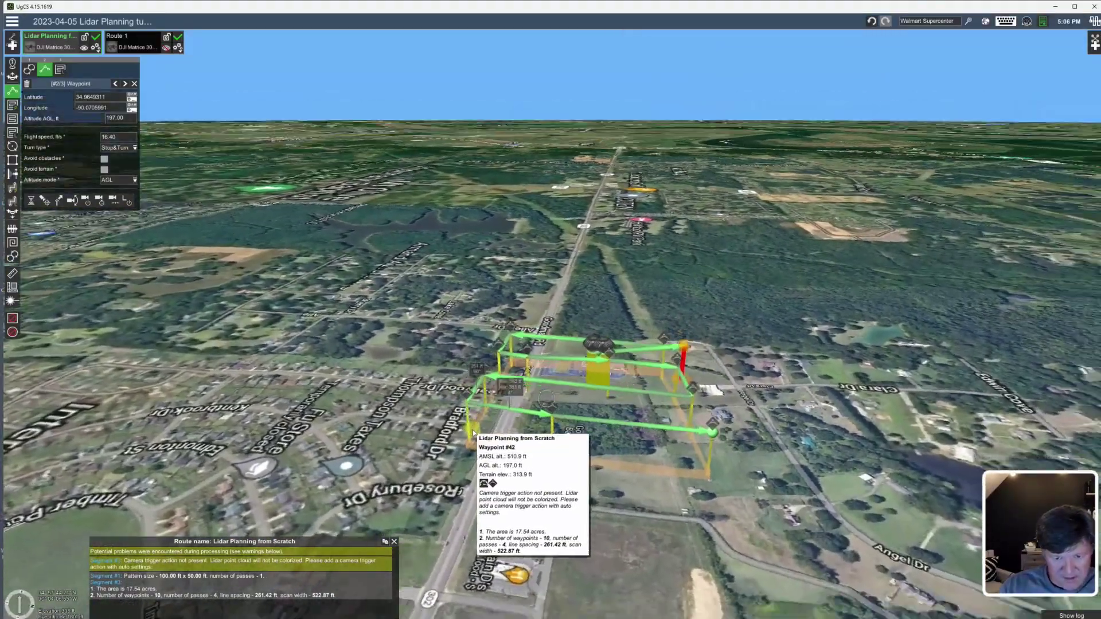
pyautogui.moveTo(474, 431); pyautogui.dragTo(558, 376, button='right')
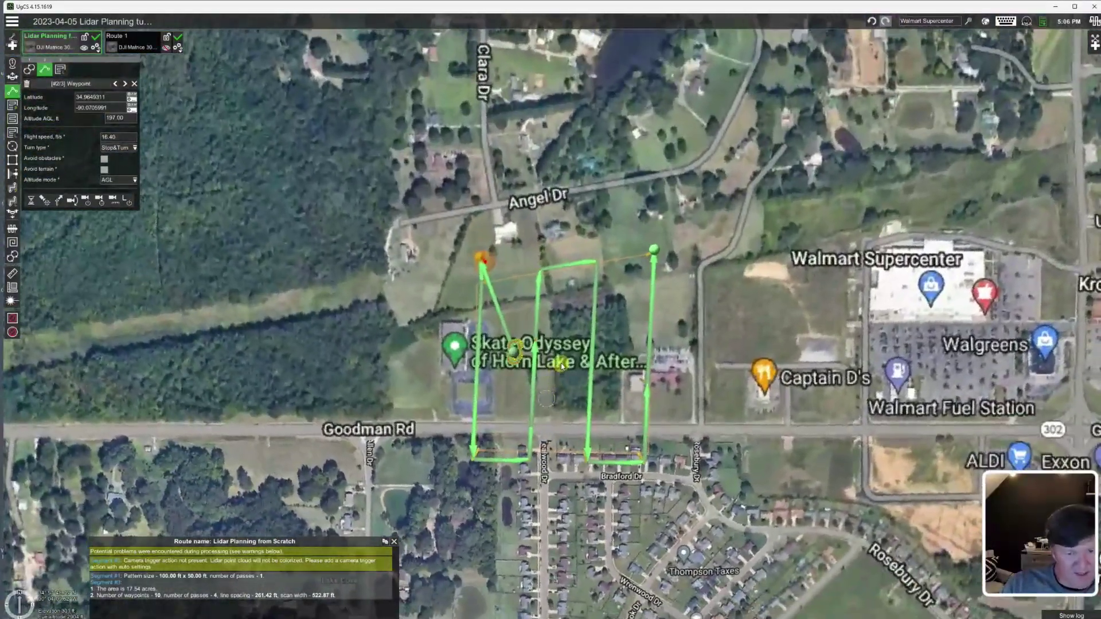
pyautogui.scroll(3, 560, 358)
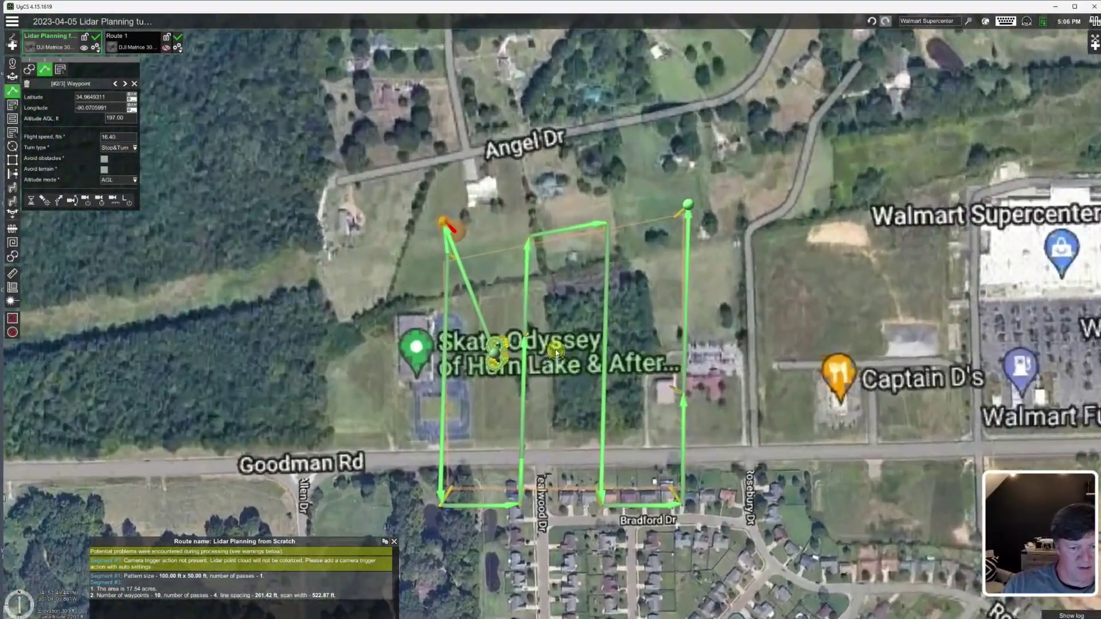